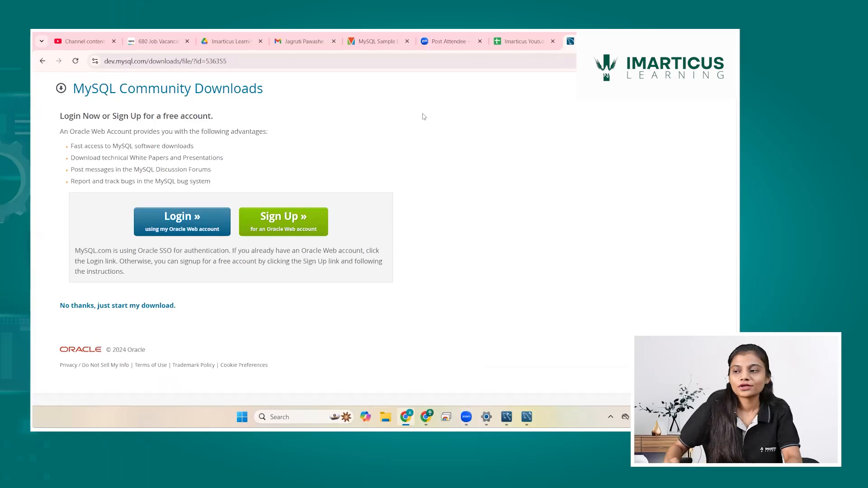
# Download the MySQL sample database ZIP from the MySQL Sample Database page on mysqltutorial.org
pyautogui.click(364, 40)
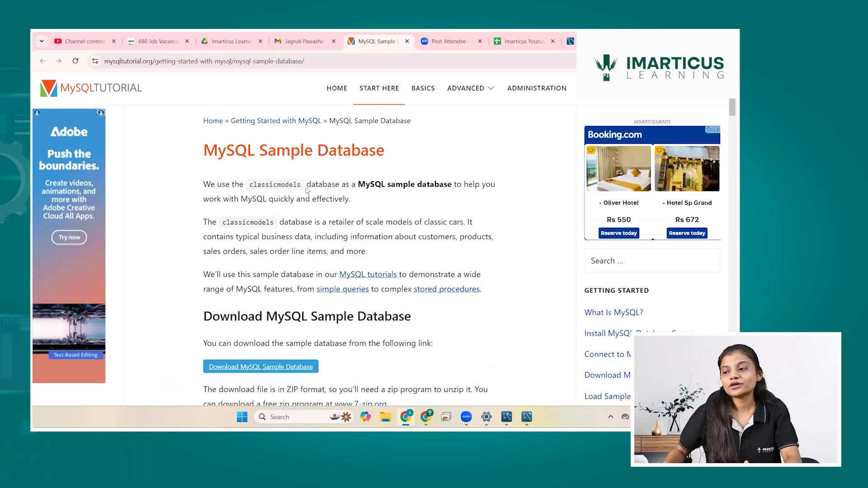
pyautogui.scroll(-1, 307, 190)
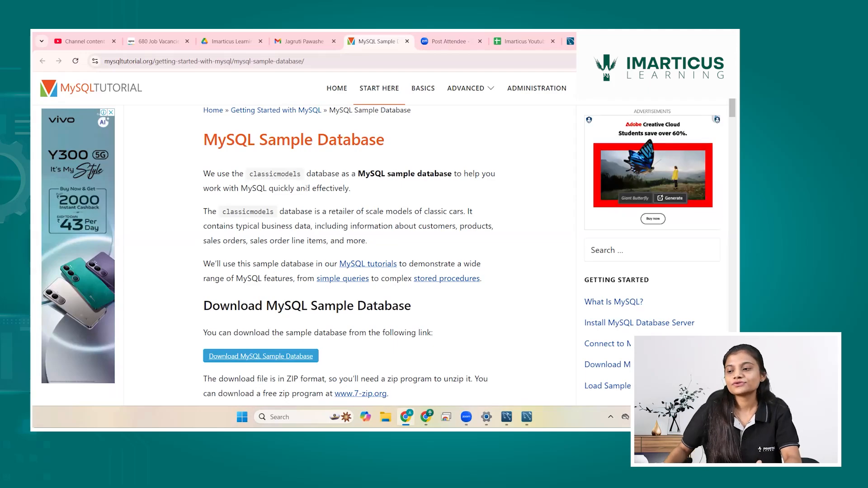
pyautogui.scroll(-2, 307, 188)
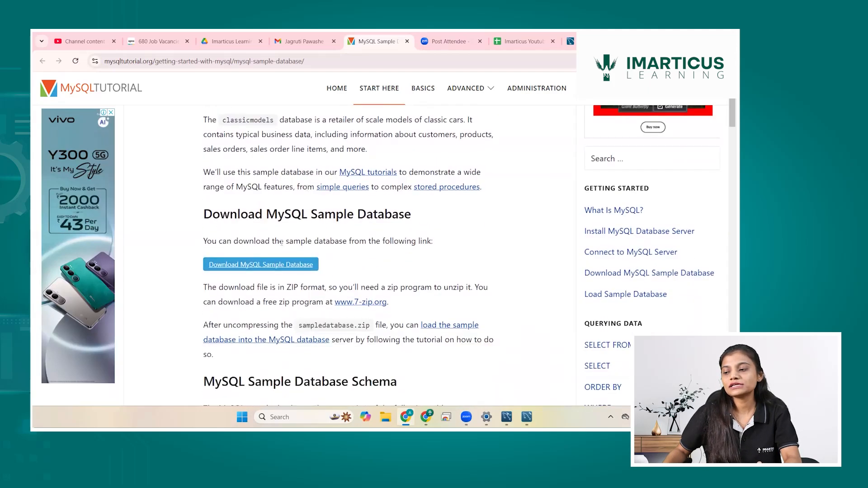
pyautogui.click(295, 269)
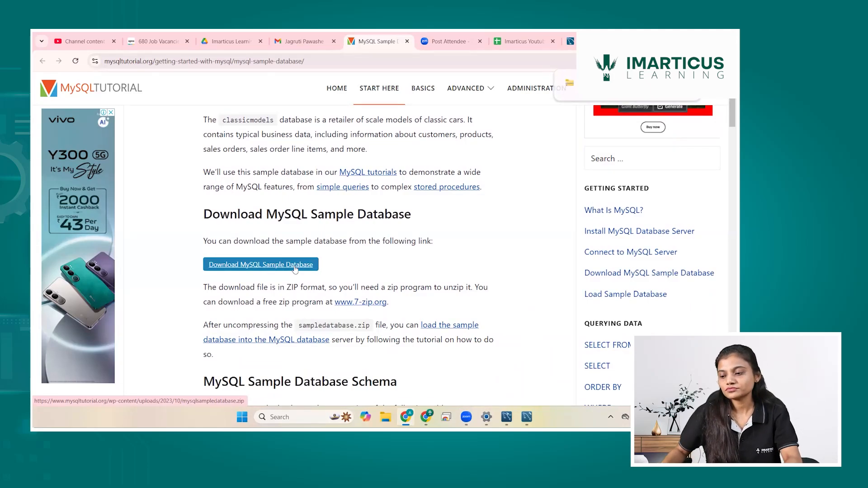
# Examine the sample database's schema table descriptions and its ER diagram on the page
pyautogui.scroll(-5, 295, 269)
pyautogui.scroll(2, 295, 268)
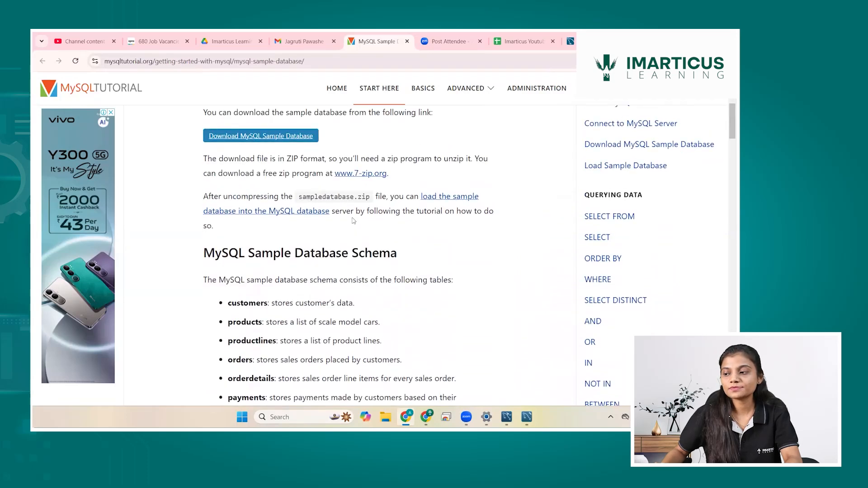
pyautogui.scroll(-1, 353, 220)
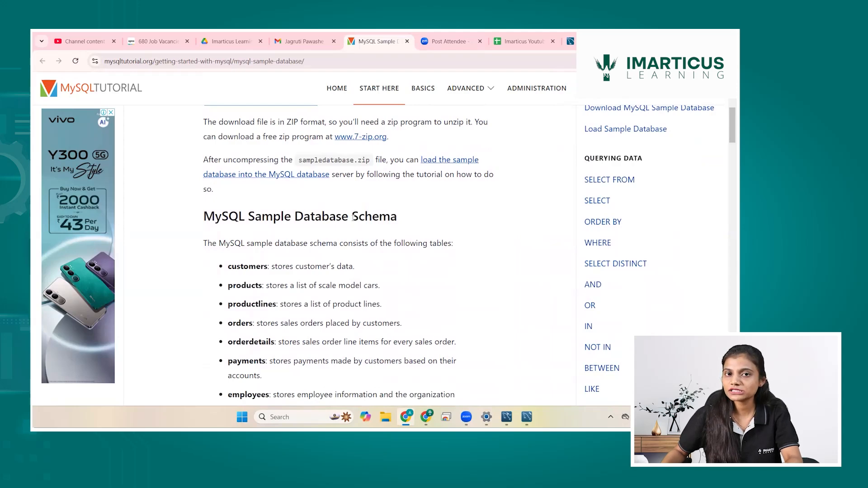
pyautogui.scroll(-2, 353, 218)
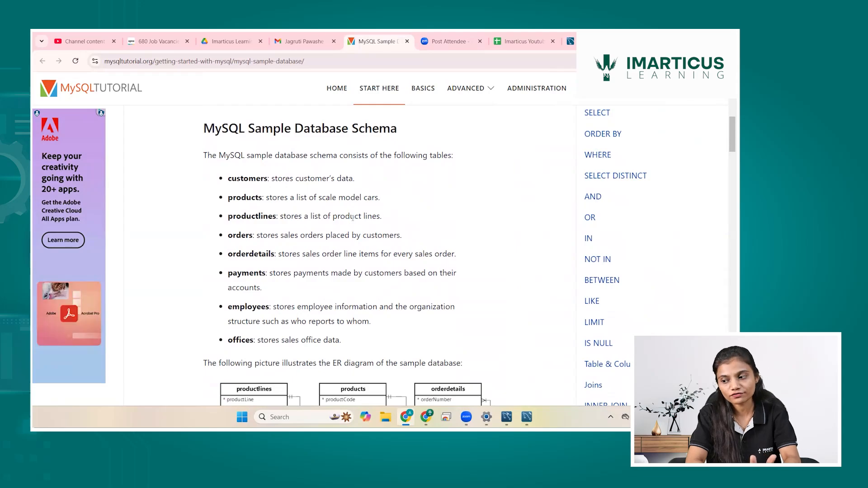
pyautogui.scroll(-5, 353, 218)
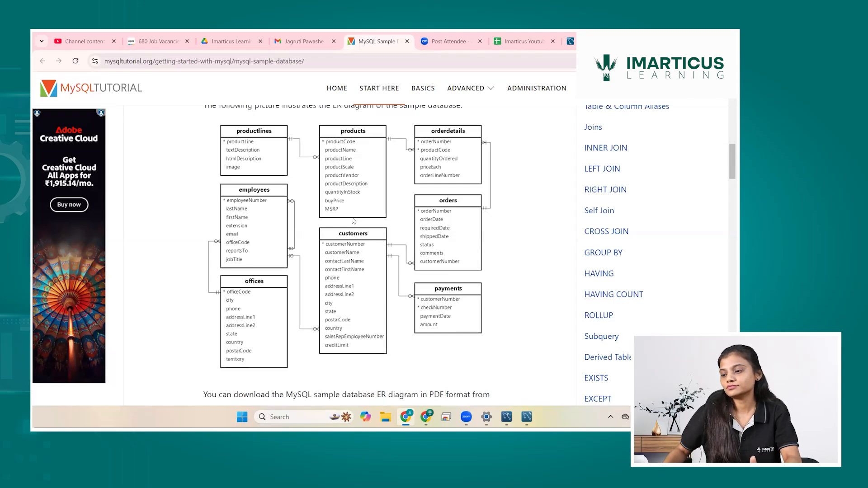
pyautogui.scroll(-5, 353, 220)
pyautogui.scroll(8, 354, 220)
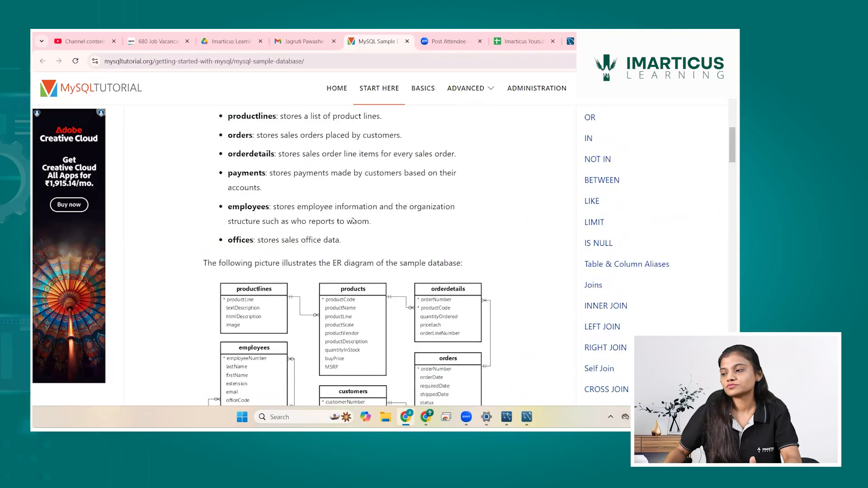
# Open the downloaded mysqlsampledatabase.zip and extract it to the mysqlsampledatabase folder in Downloads
pyautogui.scroll(10, 354, 221)
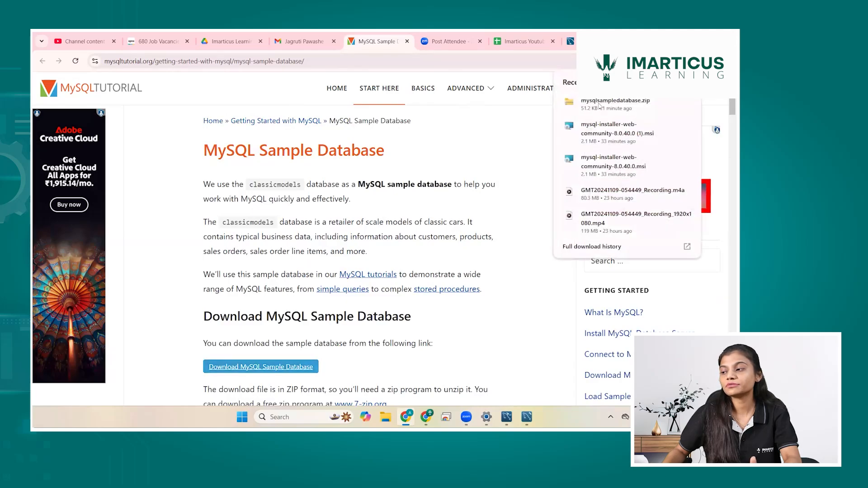
pyautogui.click(599, 105)
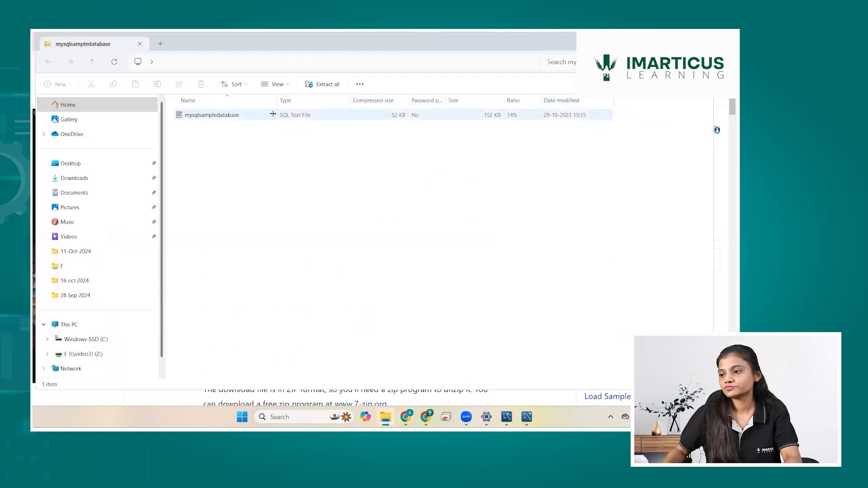
pyautogui.click(319, 85)
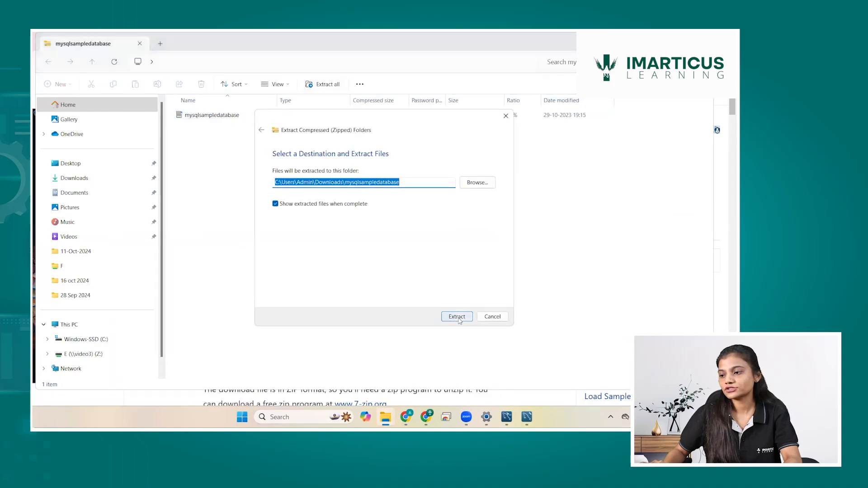
pyautogui.click(458, 317)
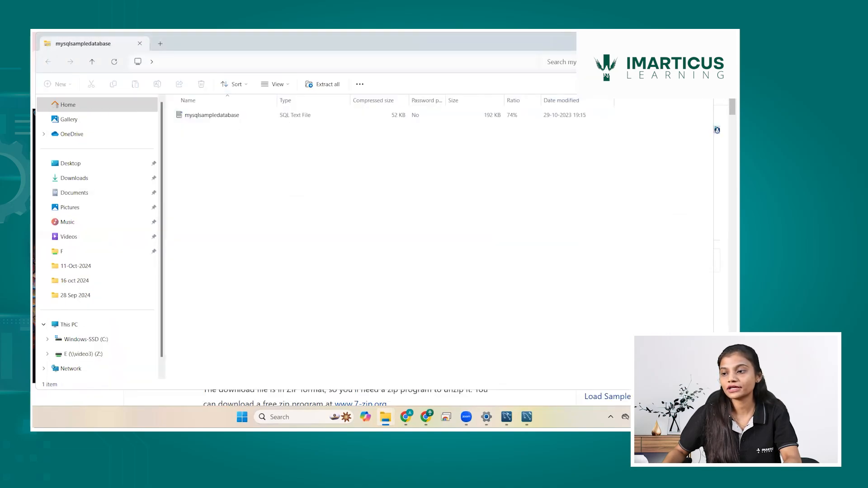
pyautogui.click(427, 118)
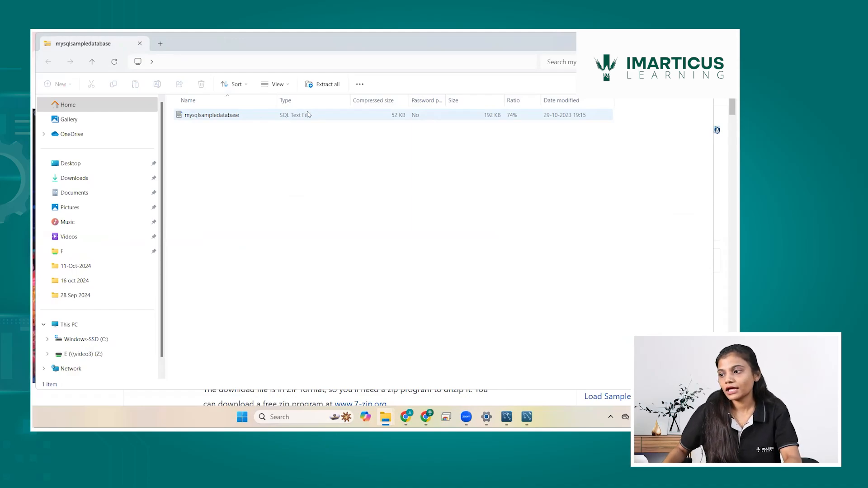
# Try opening the mysqlsampledatabase SQL file directly from the archive in MySQL Workbench
pyautogui.click(212, 115)
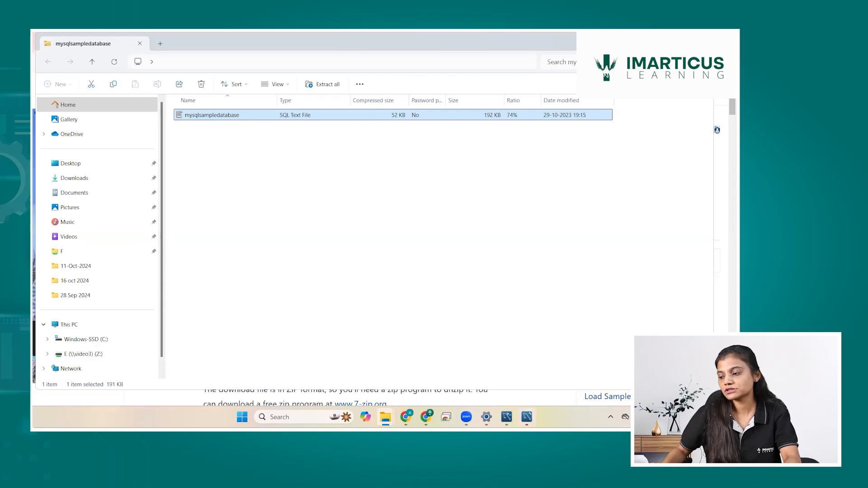
pyautogui.click(526, 417)
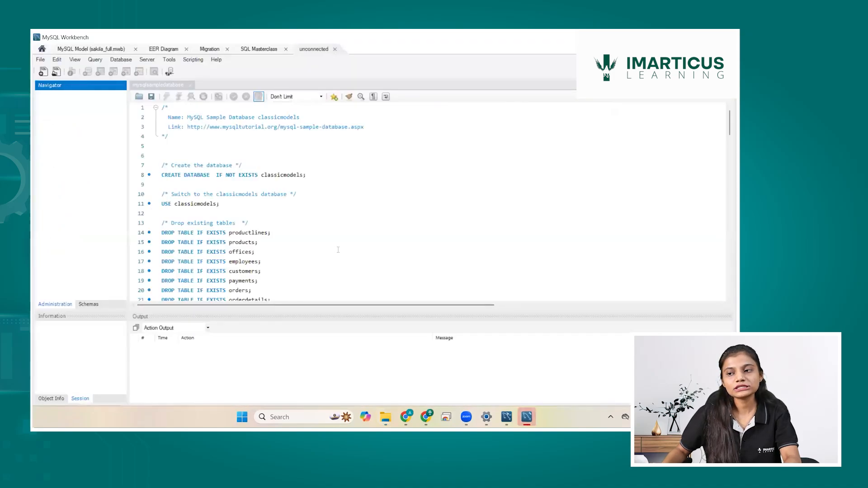
pyautogui.click(167, 86)
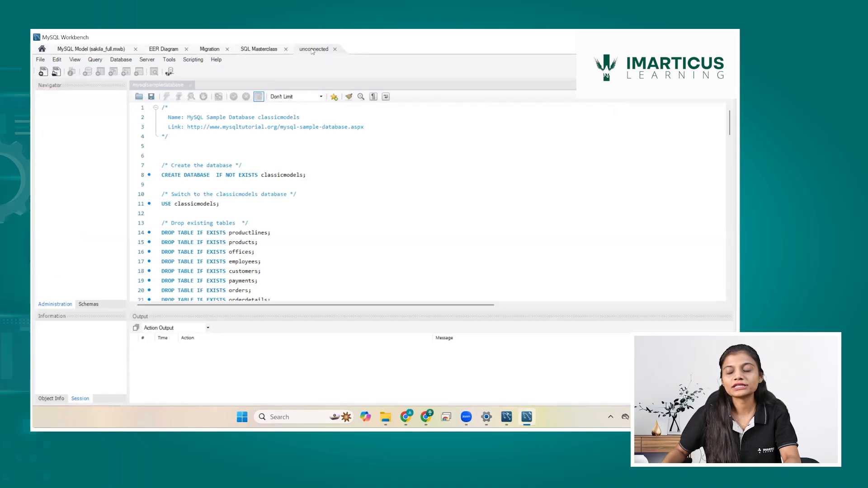
pyautogui.click(165, 86)
# Check the administration and schema lists of the unconnected script session and close that session
pyautogui.click(88, 304)
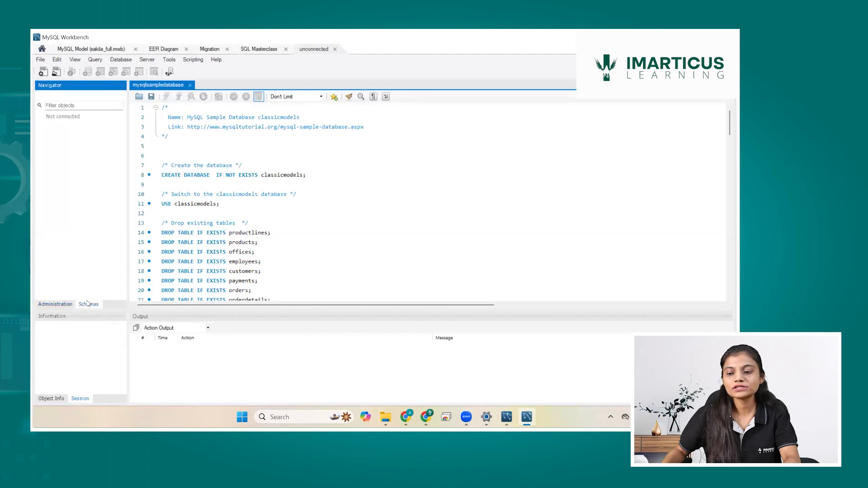
pyautogui.click(63, 305)
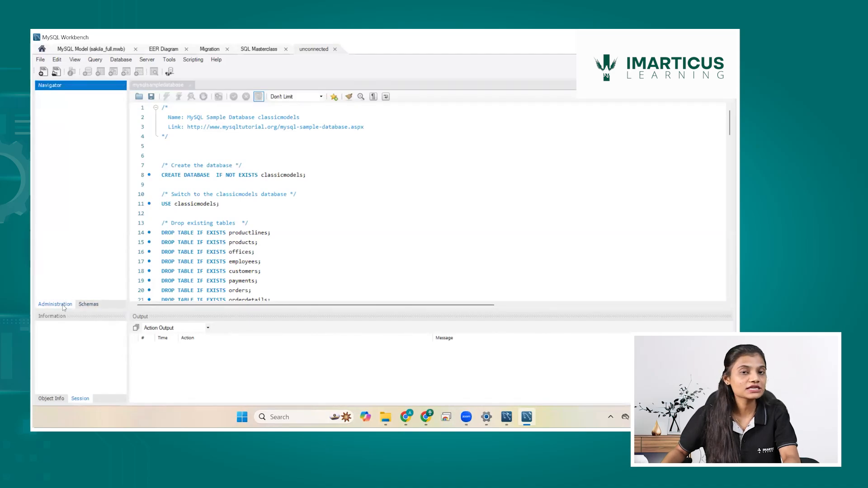
pyautogui.click(84, 306)
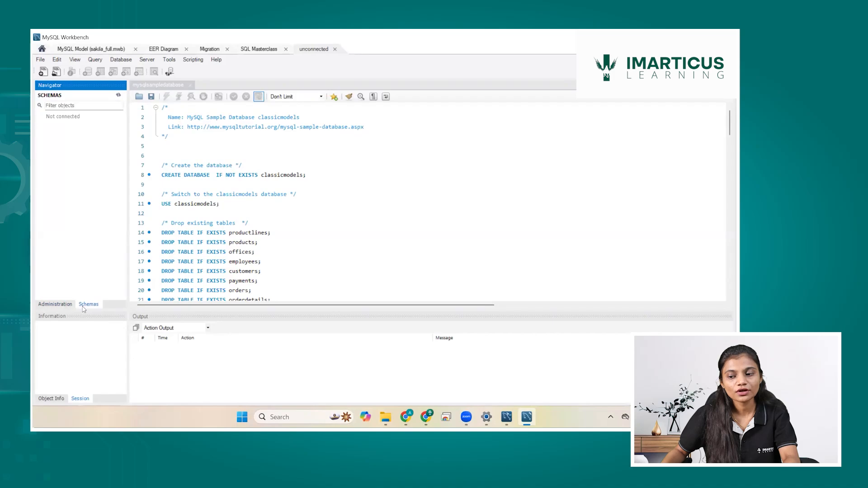
pyautogui.click(60, 309)
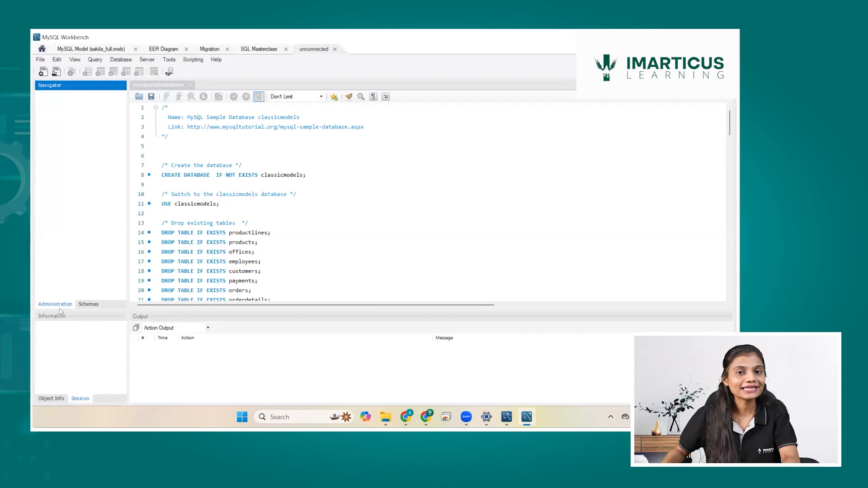
pyautogui.click(336, 50)
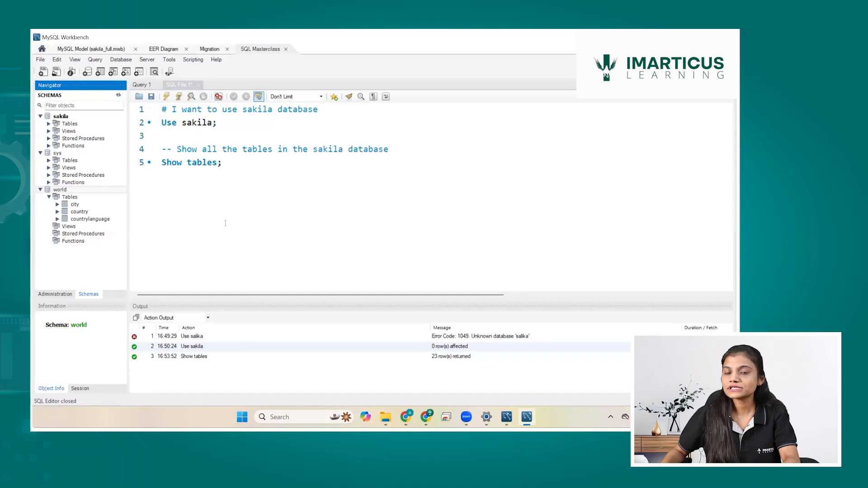
# Open the mysqlsampledatabase SQL script from the extracted Downloads folder within the SQL Masterclass connection
pyautogui.click(40, 60)
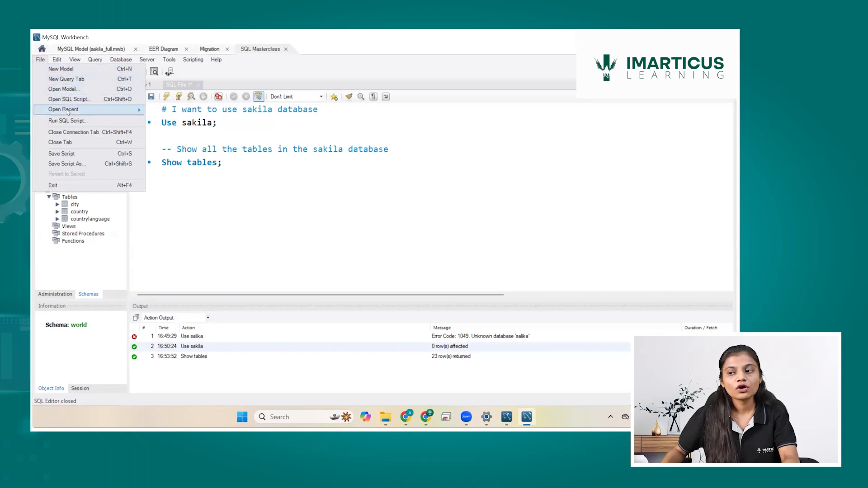
pyautogui.moveTo(66, 111)
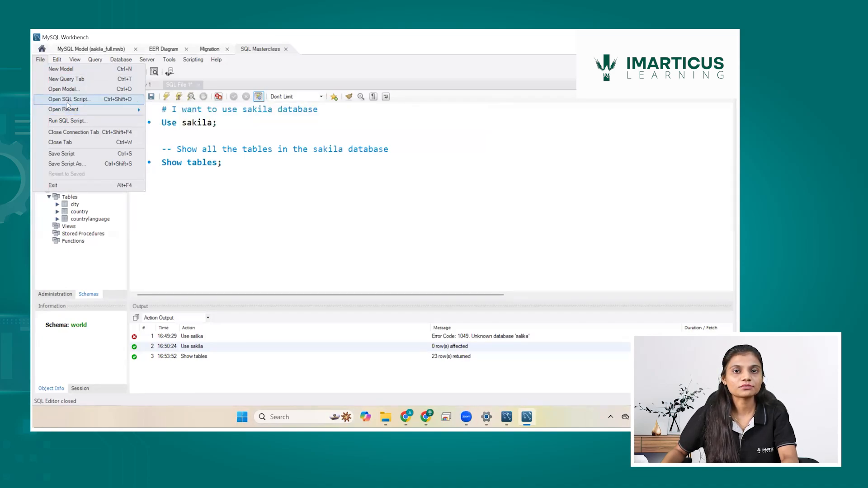
pyautogui.click(68, 102)
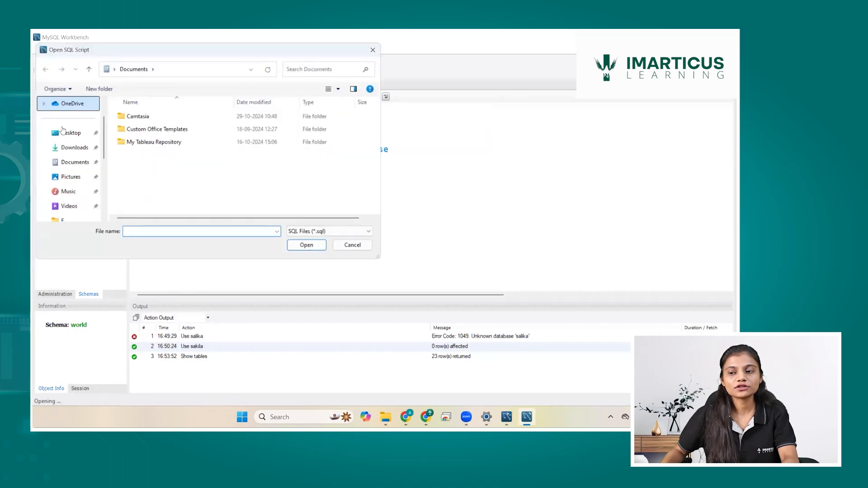
pyautogui.click(63, 148)
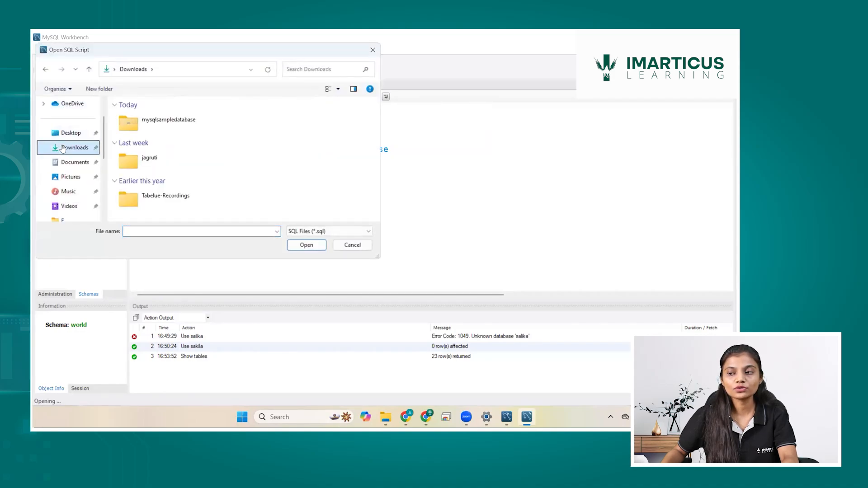
pyautogui.doubleClick(154, 120)
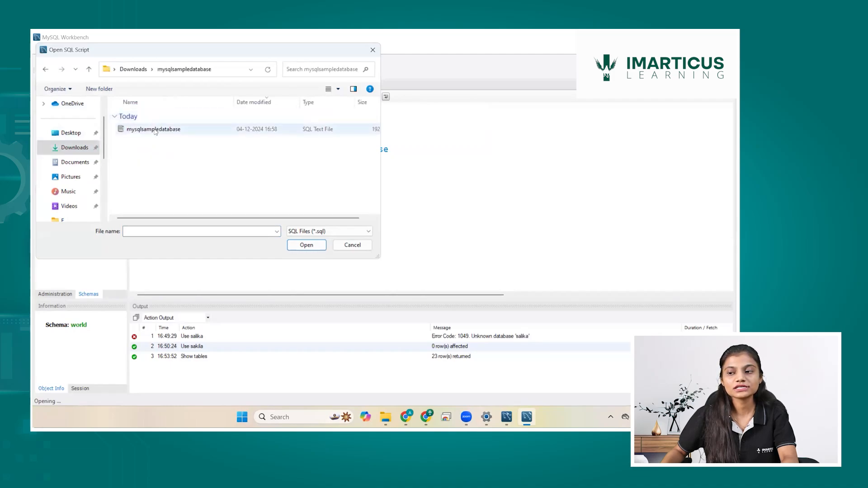
pyautogui.click(154, 130)
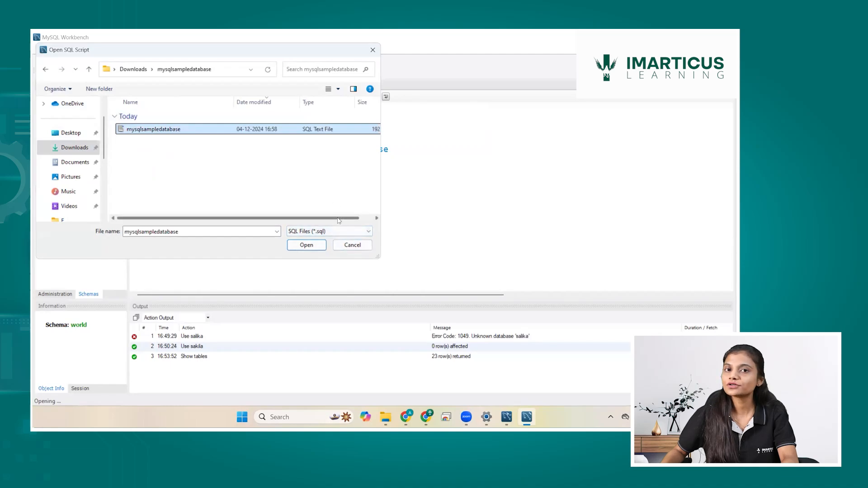
pyautogui.click(308, 246)
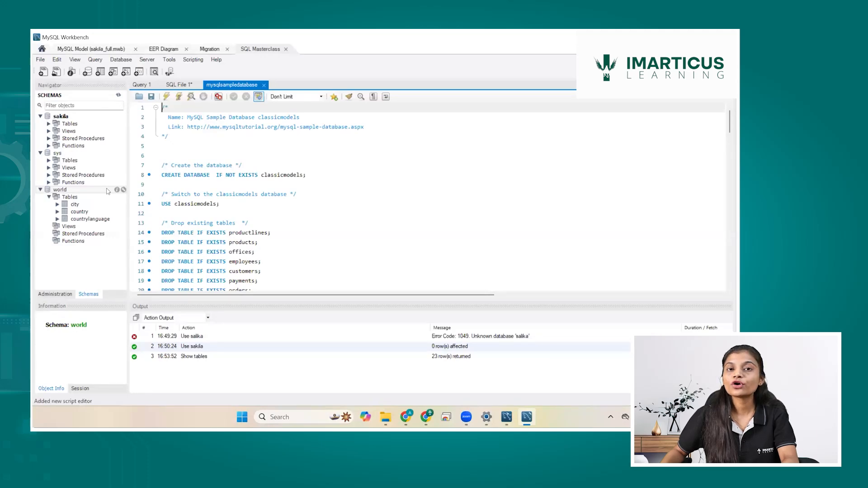
# Examine the script's statements that create the classicmodels database and tables and insert their data
pyautogui.scroll(-9, 242, 194)
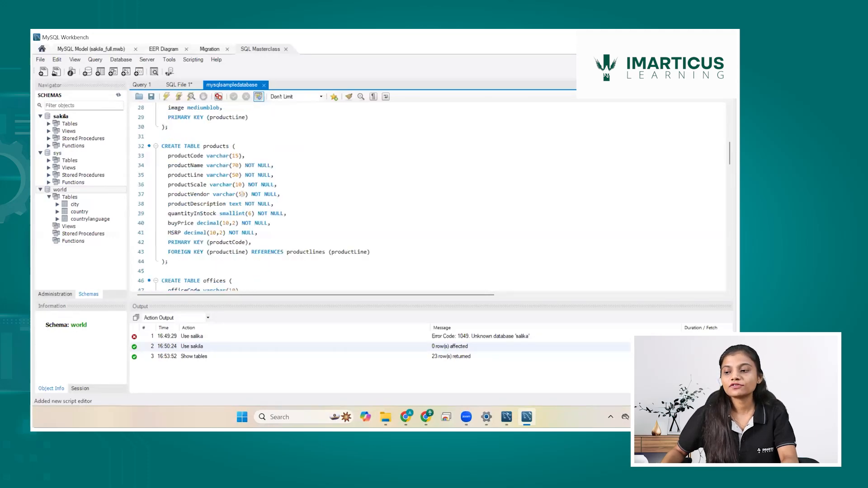
pyautogui.scroll(-20, 243, 194)
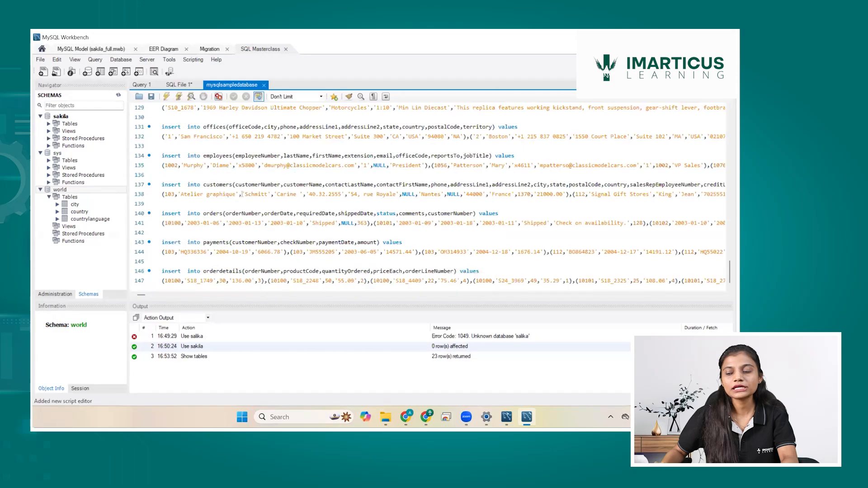
pyautogui.scroll(20, 249, 236)
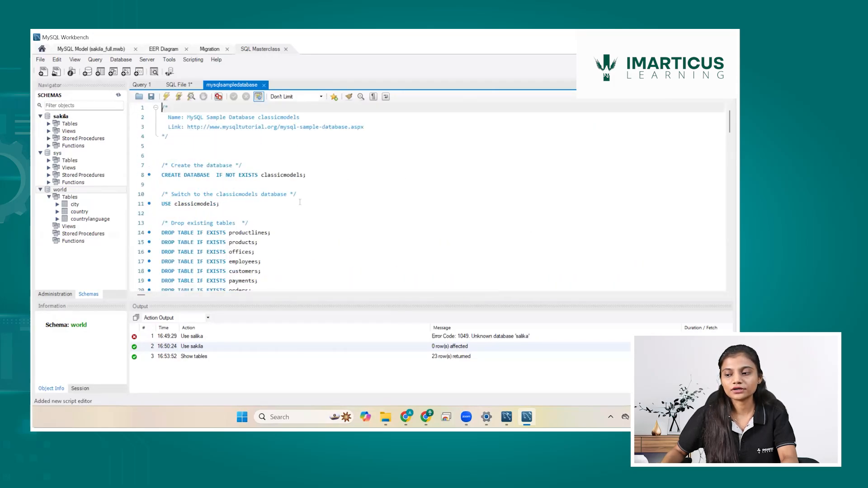
pyautogui.scroll(-20, 300, 202)
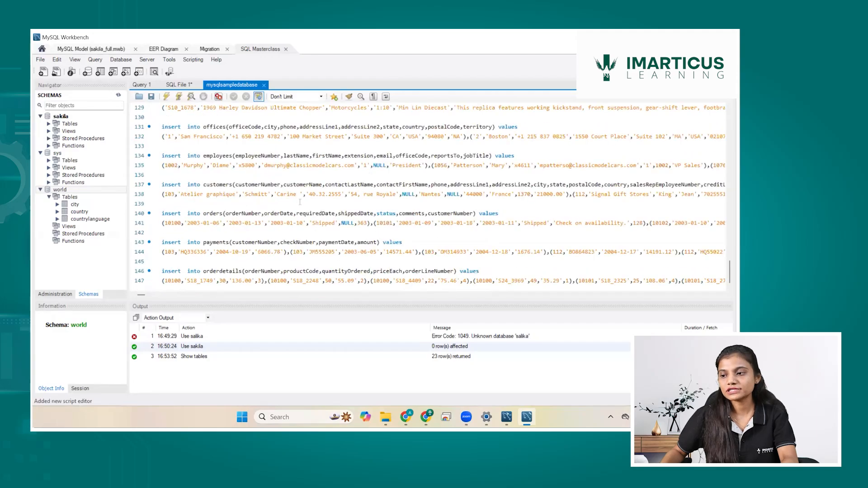
pyautogui.scroll(10, 300, 202)
pyautogui.scroll(-8, 300, 203)
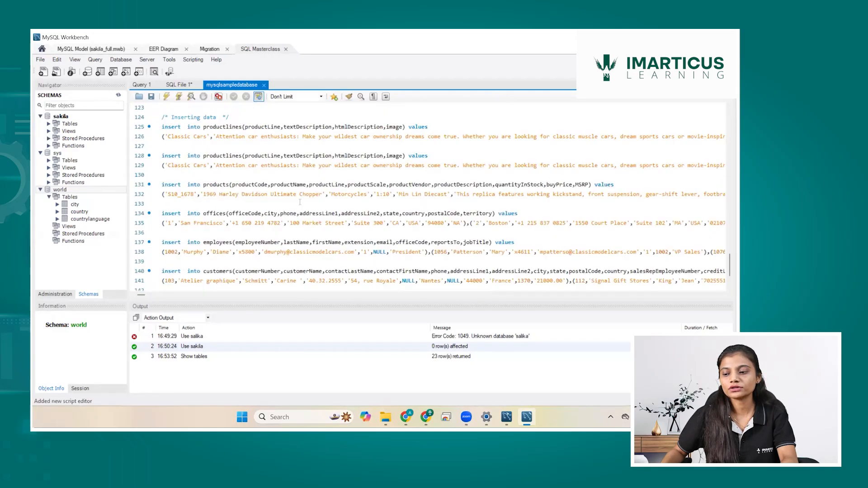
pyautogui.scroll(-2, 300, 202)
pyautogui.scroll(20, 299, 202)
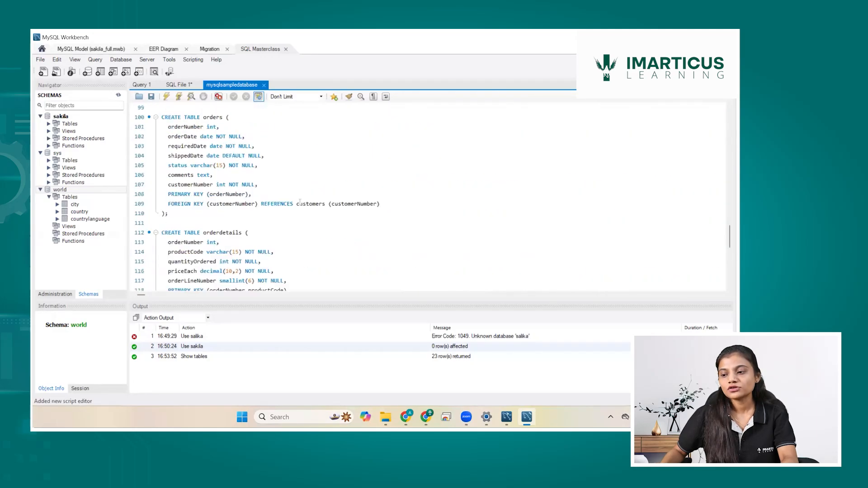
# Execute the entire mysqlsampledatabase script to create the classicmodels database with its tables and data
pyautogui.scroll(-19, 300, 202)
pyautogui.scroll(-5, 300, 202)
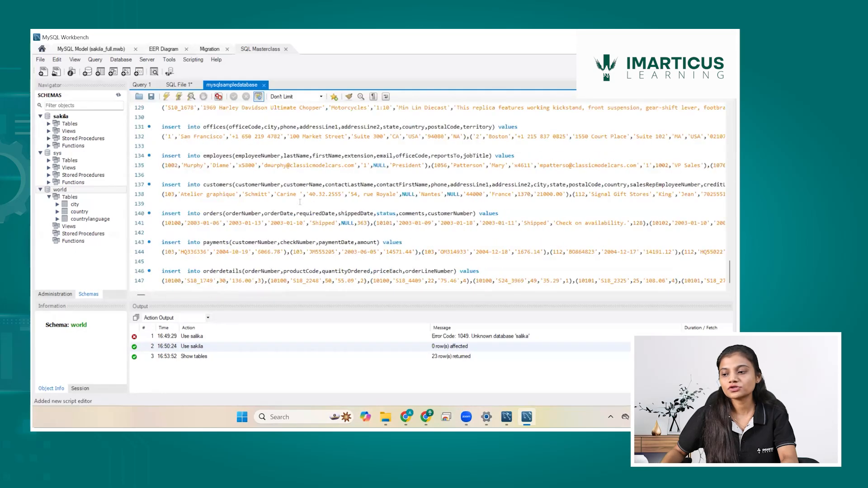
pyautogui.scroll(20, 300, 202)
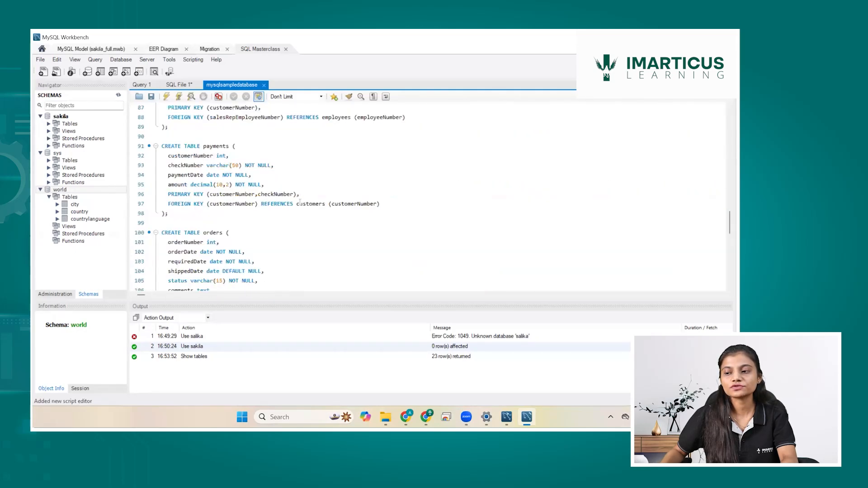
pyautogui.click(245, 153)
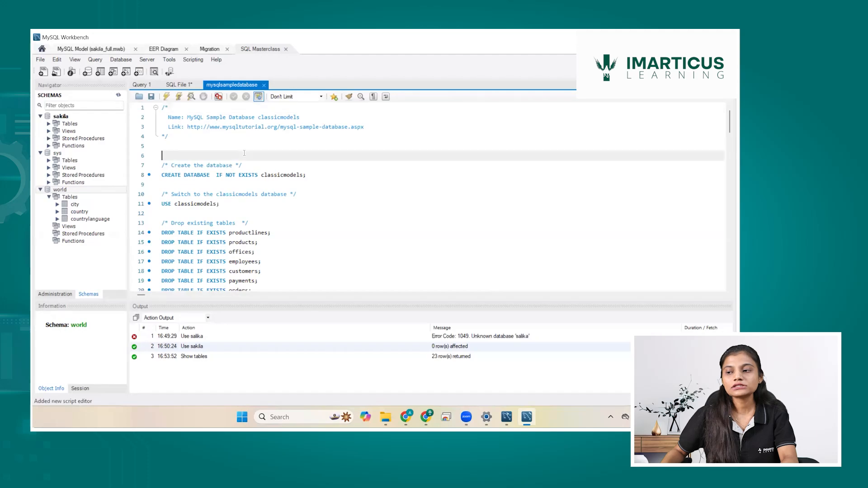
pyautogui.hotkey('ctrl', 'a')
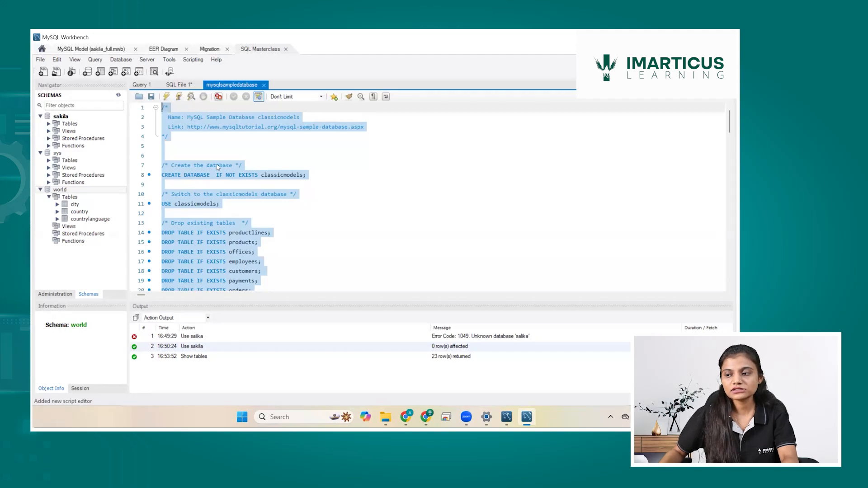
pyautogui.click(163, 175)
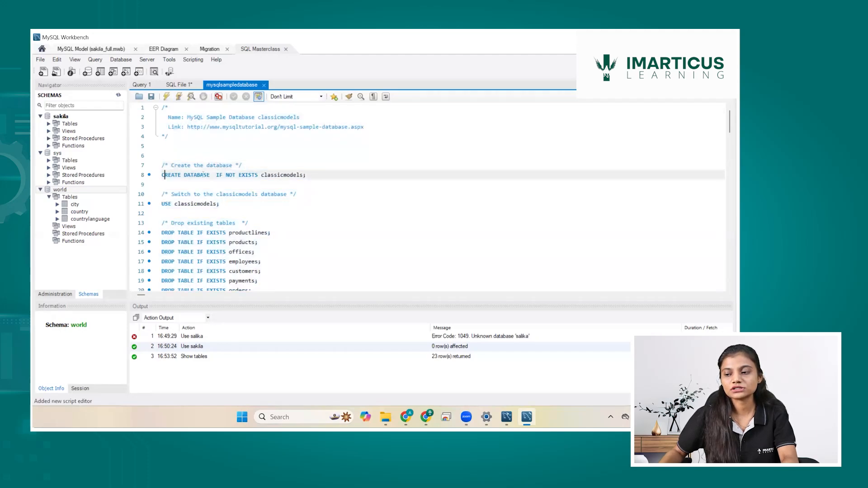
pyautogui.moveTo(203, 175); pyautogui.dragTo(307, 176)
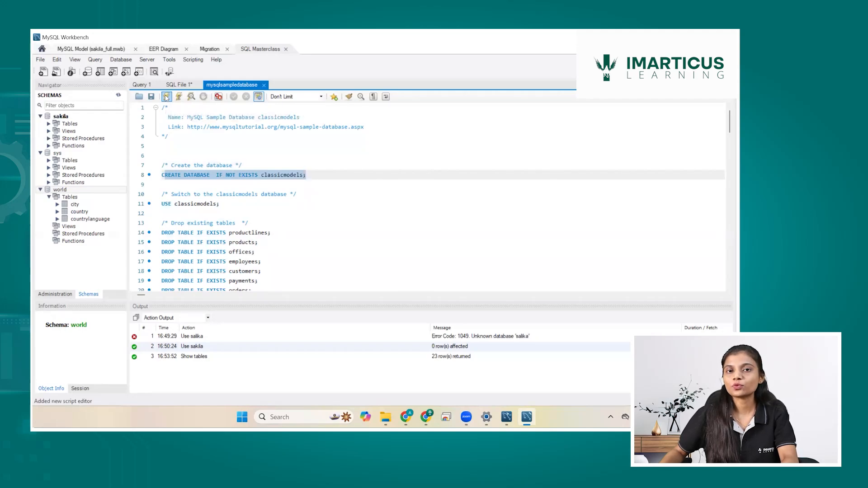
pyautogui.click(226, 143)
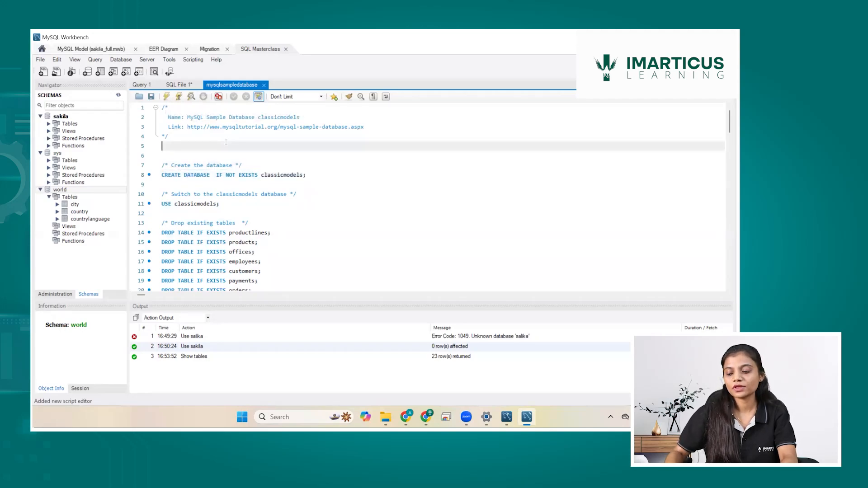
pyautogui.hotkey('ctrl', 'a')
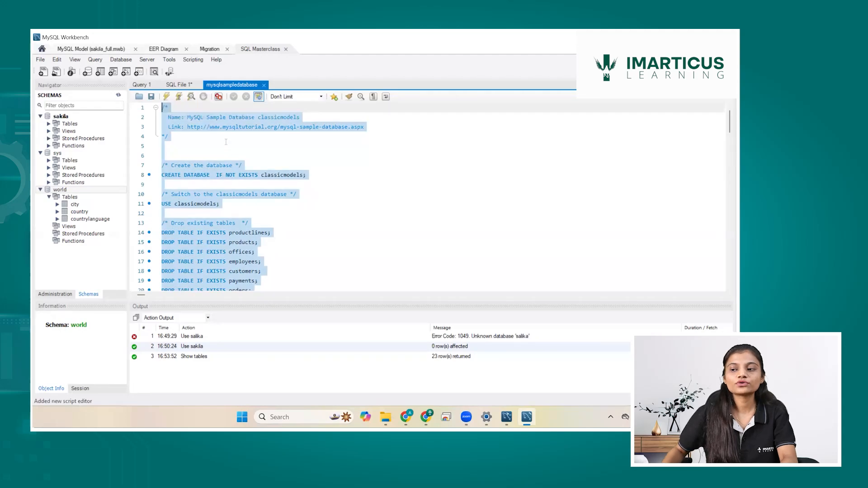
pyautogui.click(167, 97)
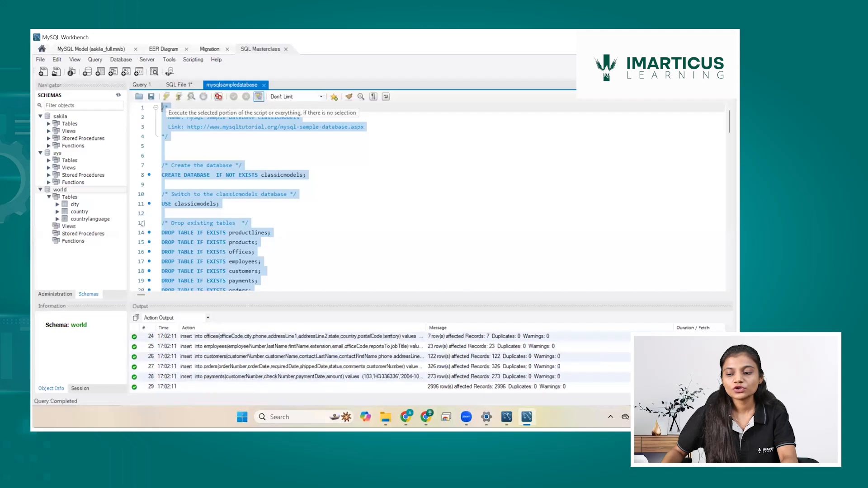
# Review the action log for the script's create, drop and insert statements
pyautogui.scroll(3, 174, 348)
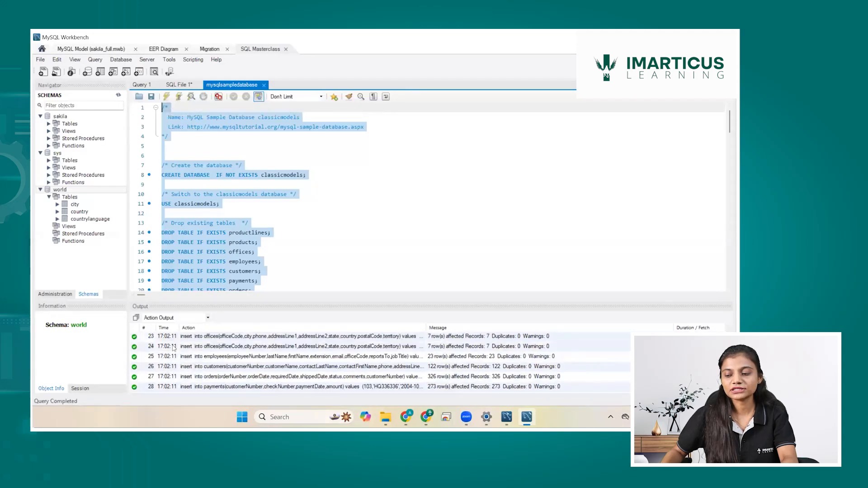
pyautogui.scroll(5, 174, 348)
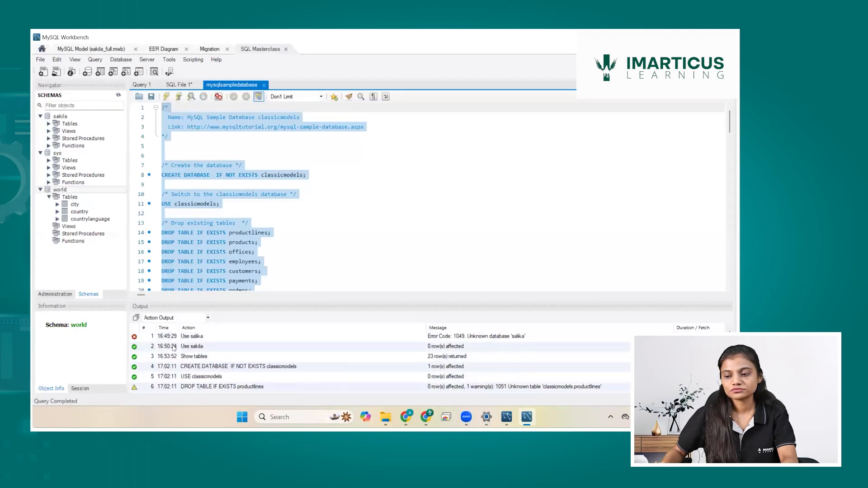
pyautogui.scroll(-8, 173, 348)
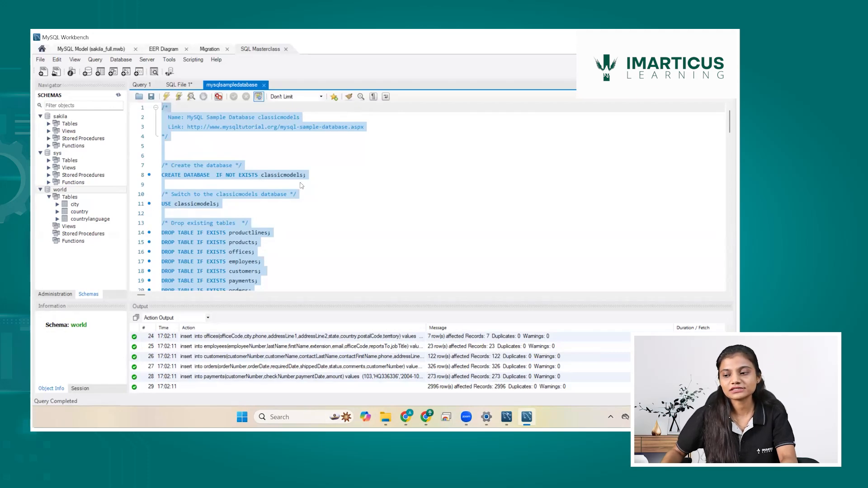
pyautogui.click(241, 205)
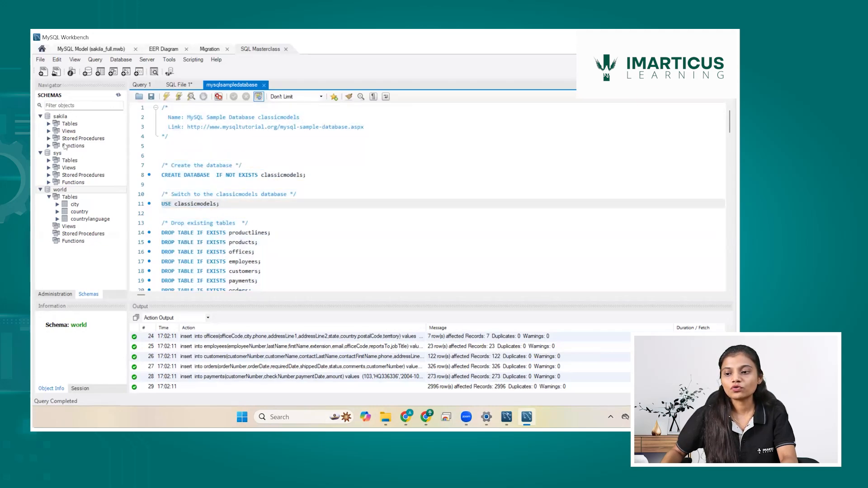
# Refresh the schema list, collapse the world and sakila schemas, and expand the tables of classicmodels
pyautogui.click(40, 190)
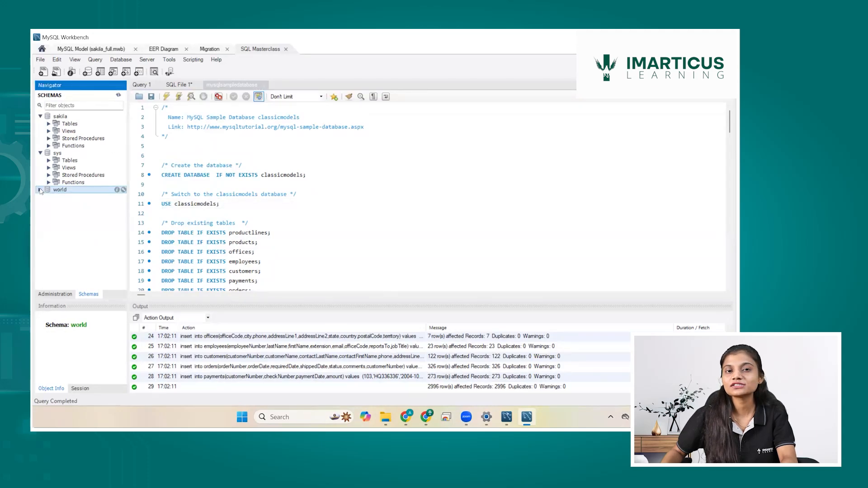
pyautogui.click(119, 96)
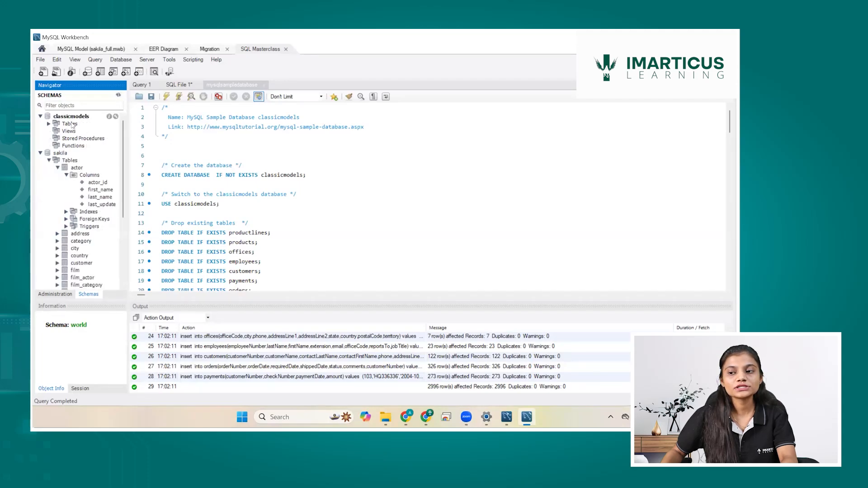
pyautogui.click(40, 154)
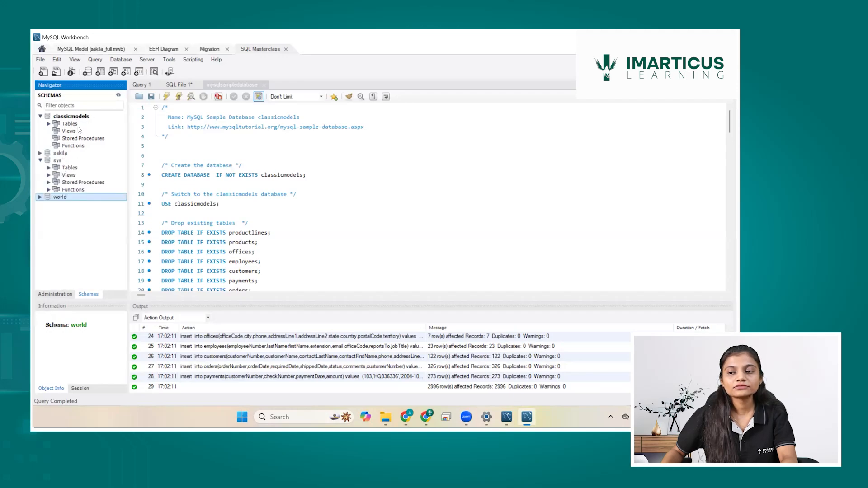
pyautogui.click(48, 124)
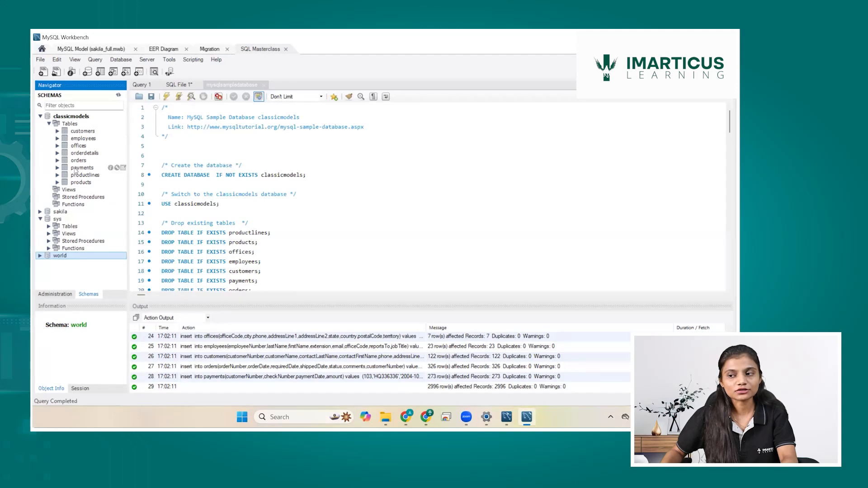
pyautogui.click(309, 148)
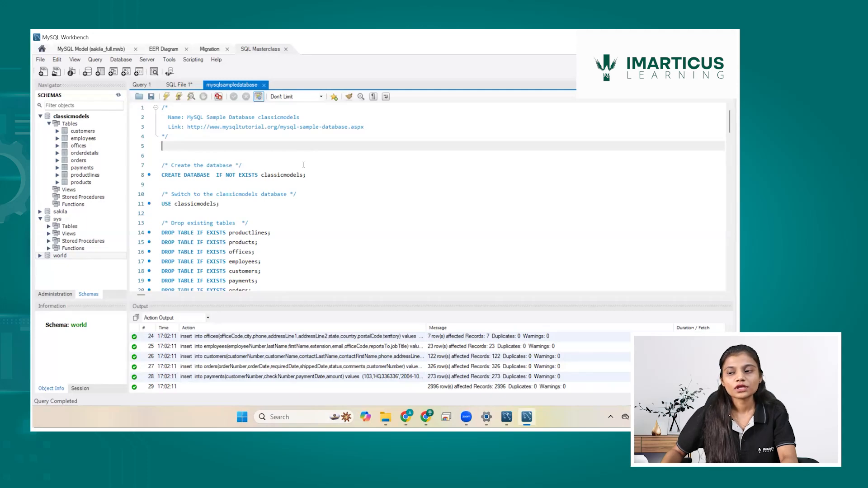
# Drop the classicmodels schema immediately, without reviewing the SQL
pyautogui.moveTo(79, 119)
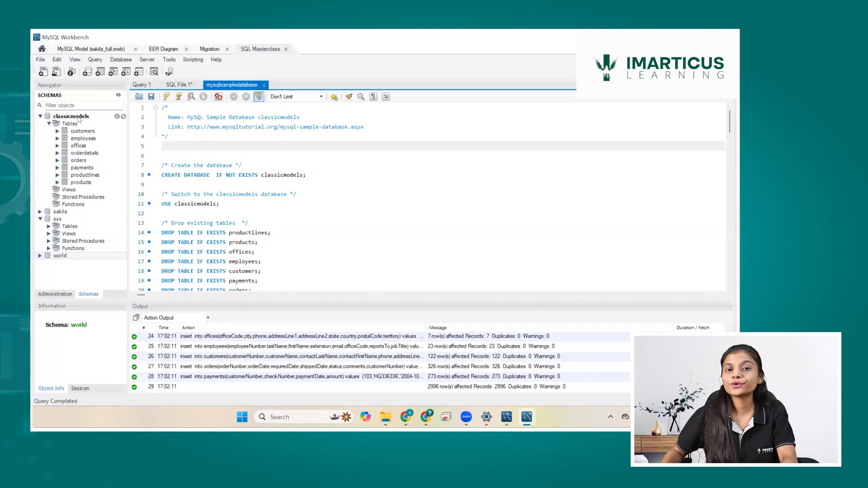
pyautogui.rightClick(79, 119)
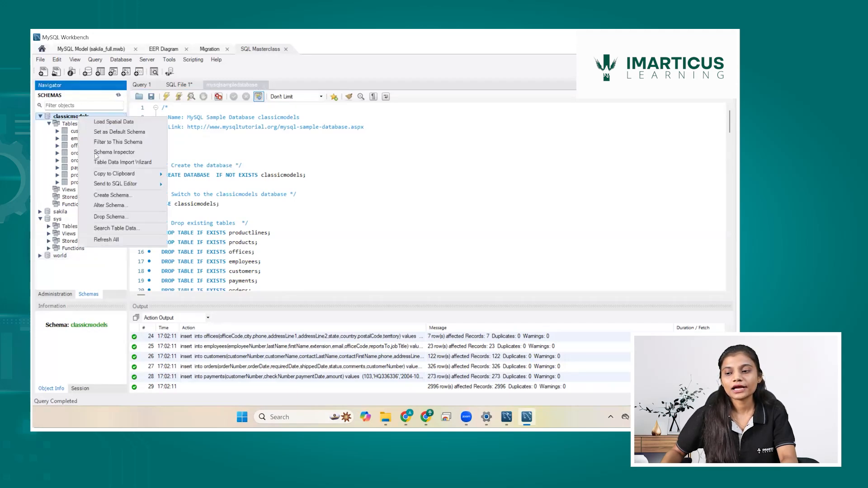
pyautogui.click(108, 217)
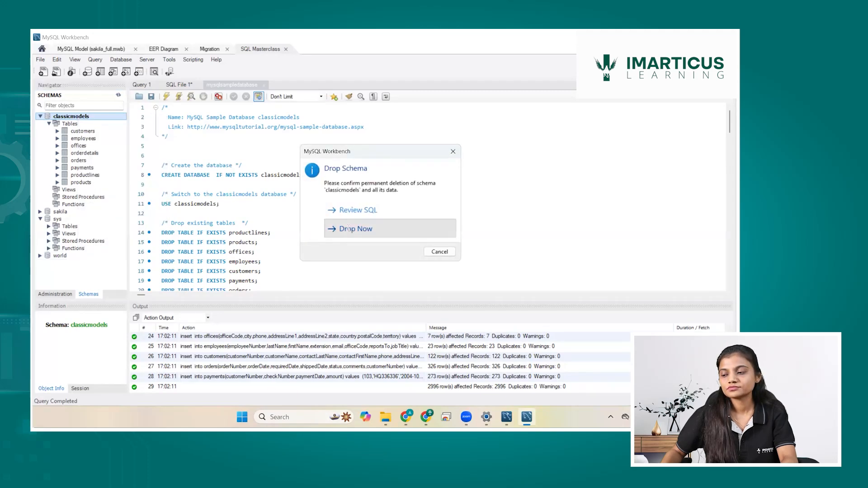
pyautogui.click(348, 227)
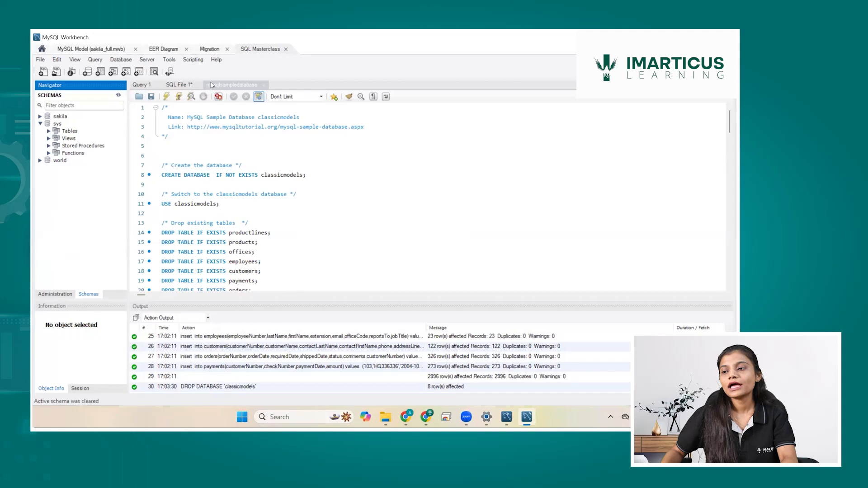
# Set up a server data import from a self-contained file, choosing mysqlsampledatabase.sql in the Downloads\mysqlsampledatabase folder
pyautogui.click(149, 61)
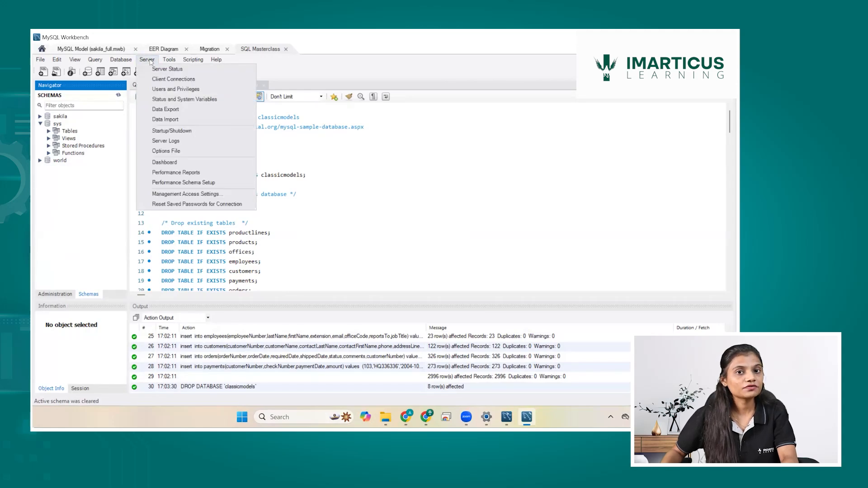
pyautogui.click(162, 120)
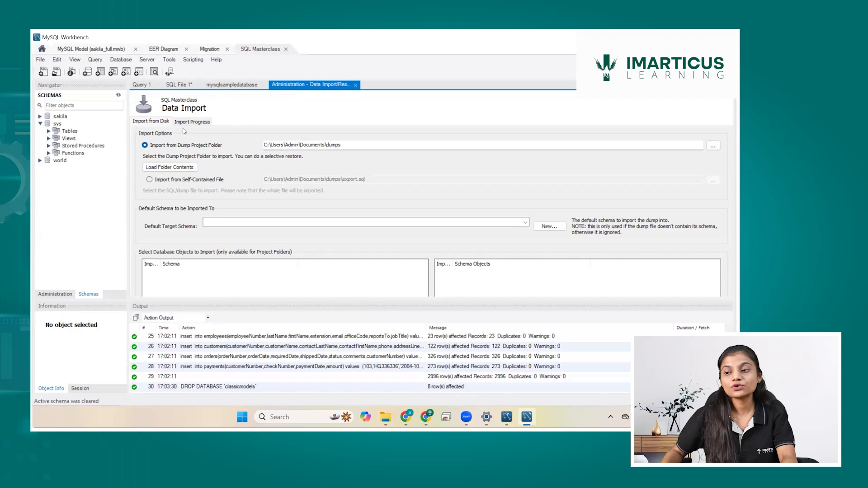
pyautogui.click(172, 181)
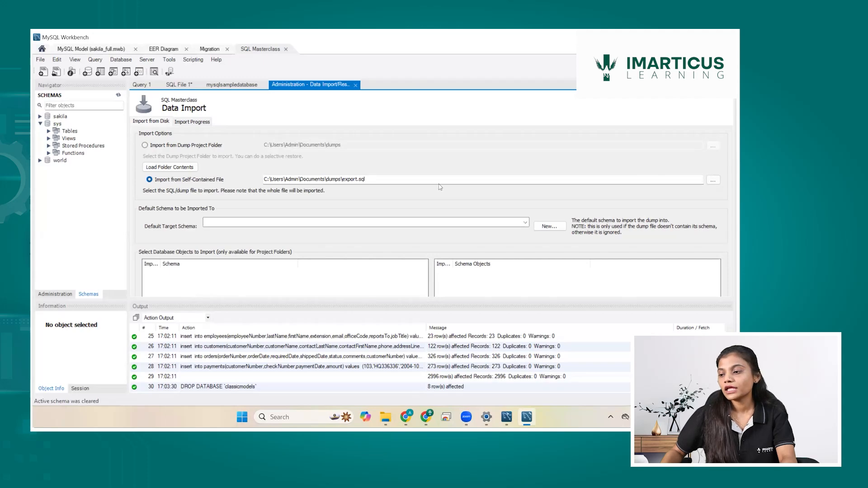
pyautogui.click(714, 181)
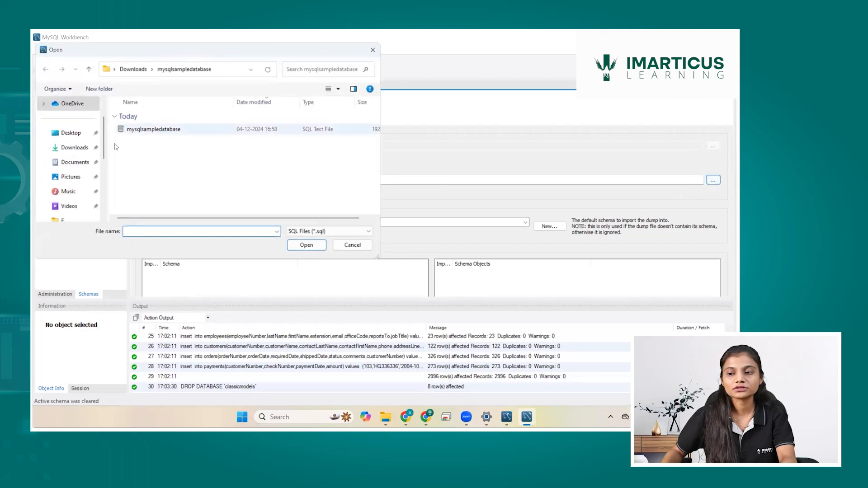
pyautogui.click(81, 146)
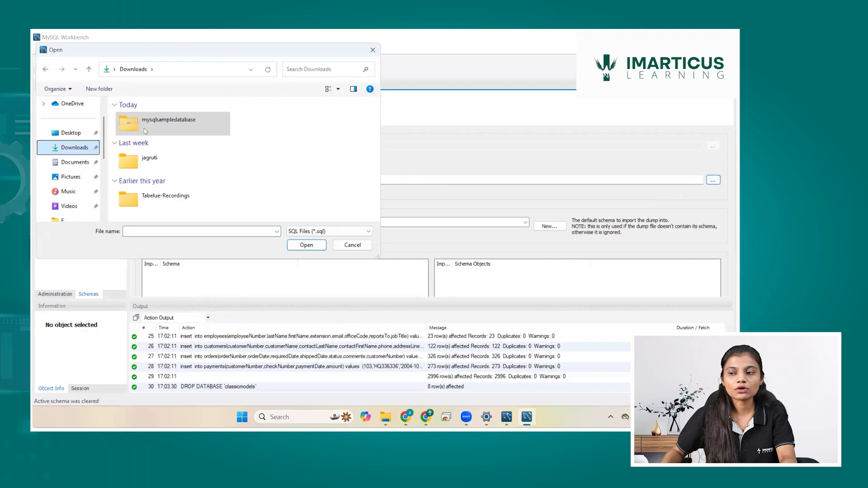
pyautogui.doubleClick(175, 126)
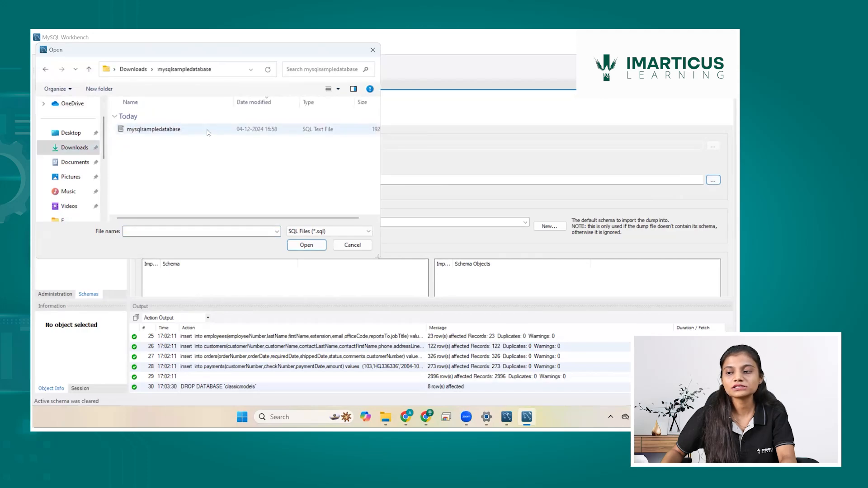
pyautogui.click(208, 131)
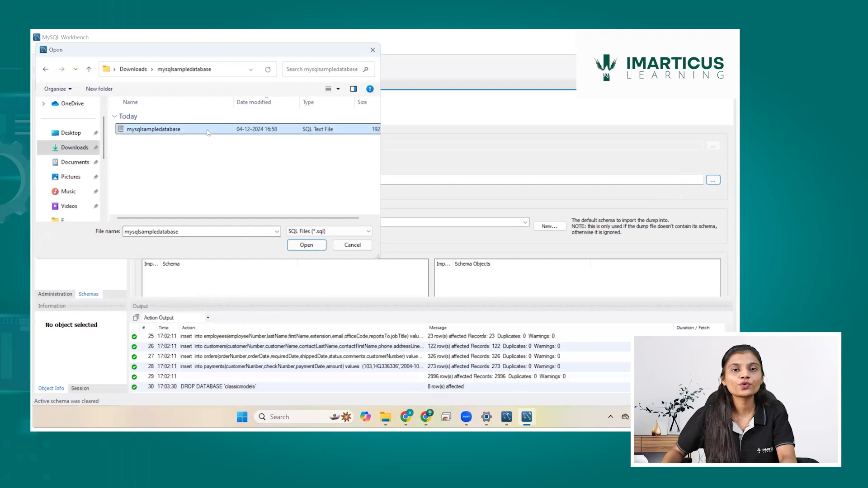
pyautogui.click(302, 250)
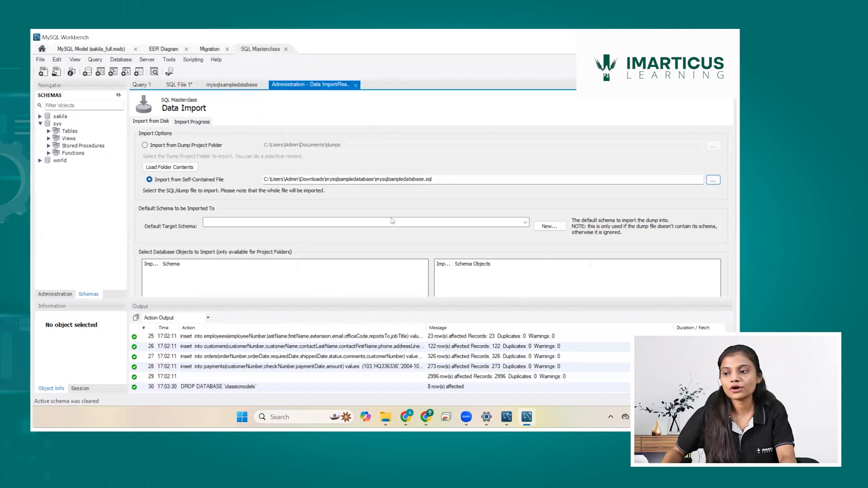
# Run the import of the self-contained SQL file and refresh the schema list
pyautogui.click(191, 122)
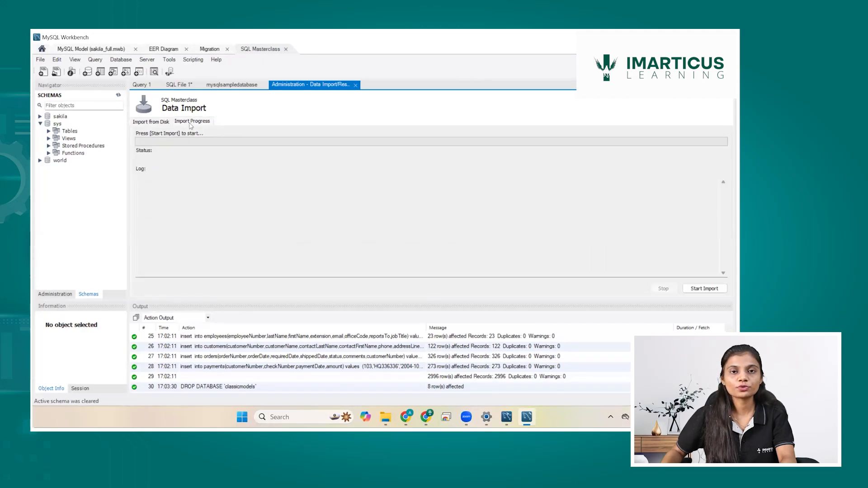
pyautogui.click(169, 122)
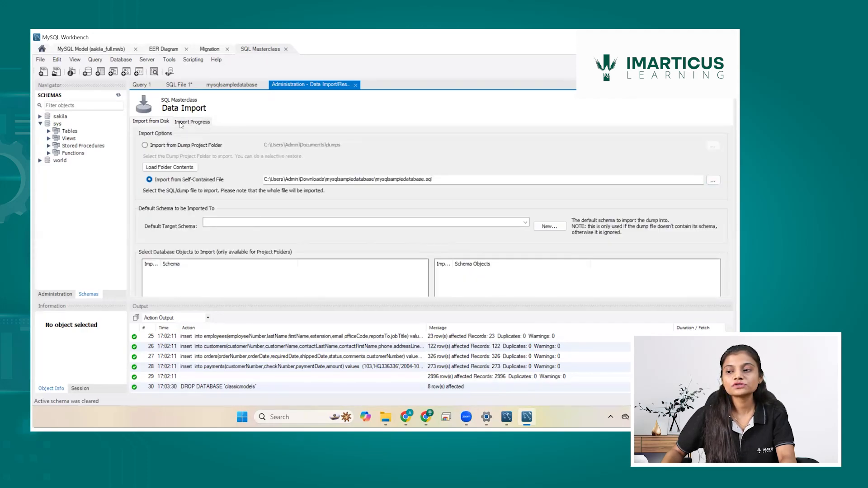
pyautogui.click(181, 123)
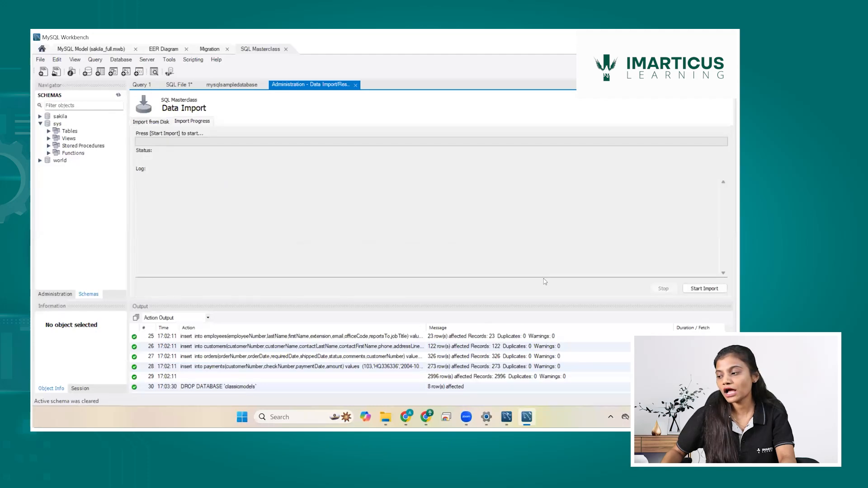
pyautogui.click(700, 290)
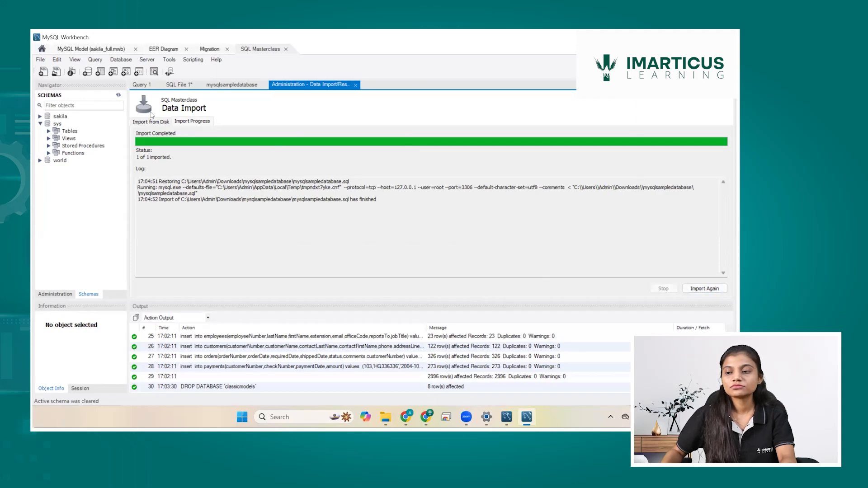
pyautogui.click(118, 96)
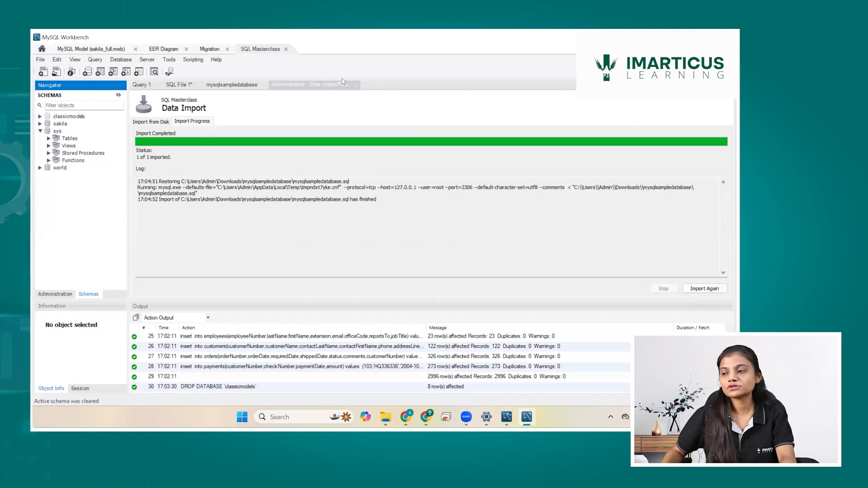
# Close the Data Import page and the mysqlsampledatabase script, returning to SQL File 1
pyautogui.click(344, 87)
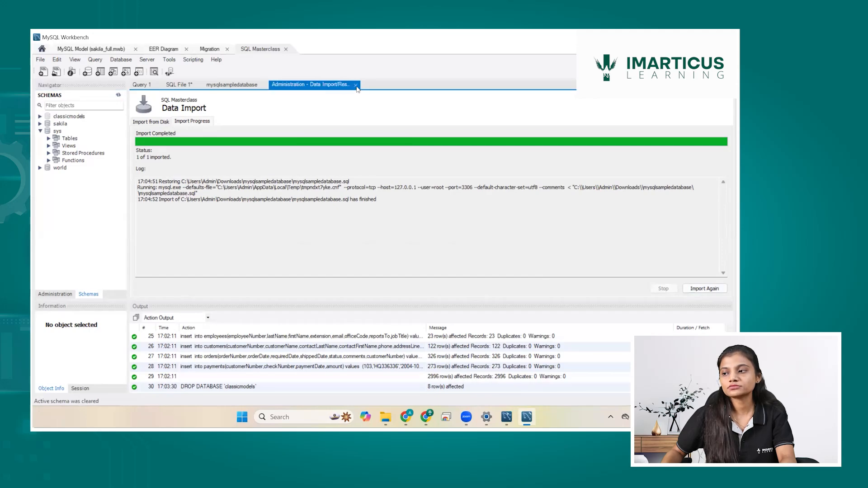
pyautogui.click(356, 86)
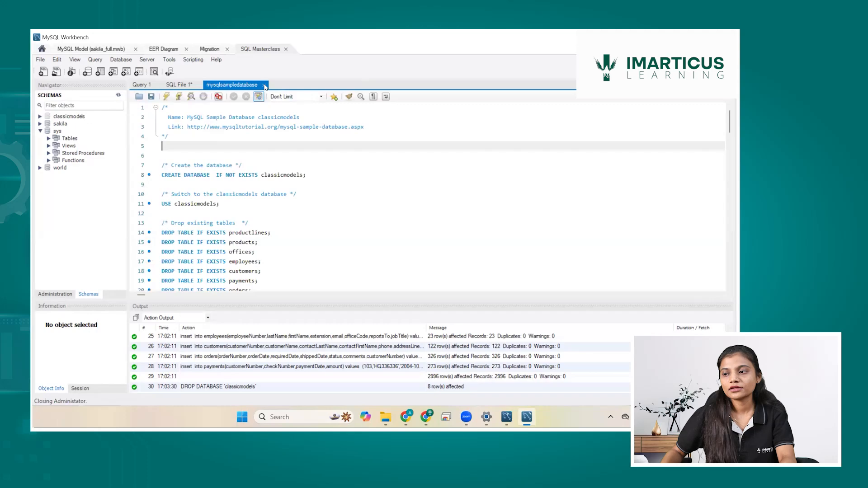
pyautogui.click(266, 86)
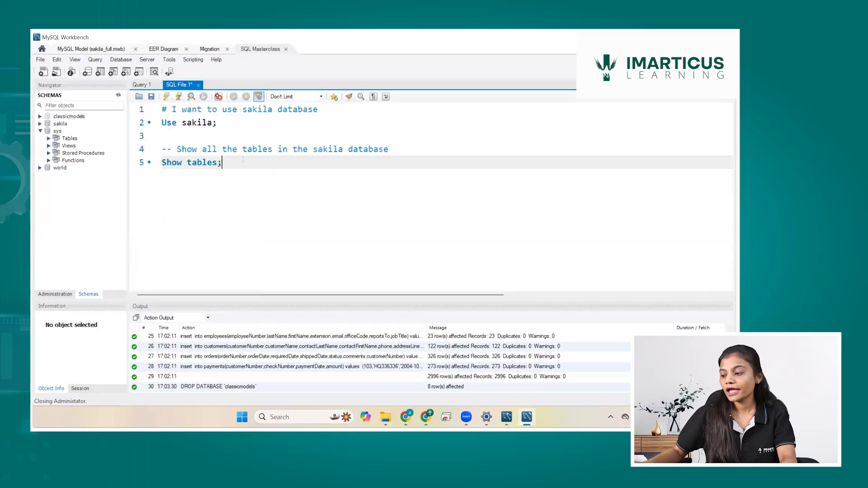
# Add the comment "-- use classicmodels as DB" below the Show tables statement, separated by a blank line
pyautogui.press('Return')
pyautogui.press('Return')
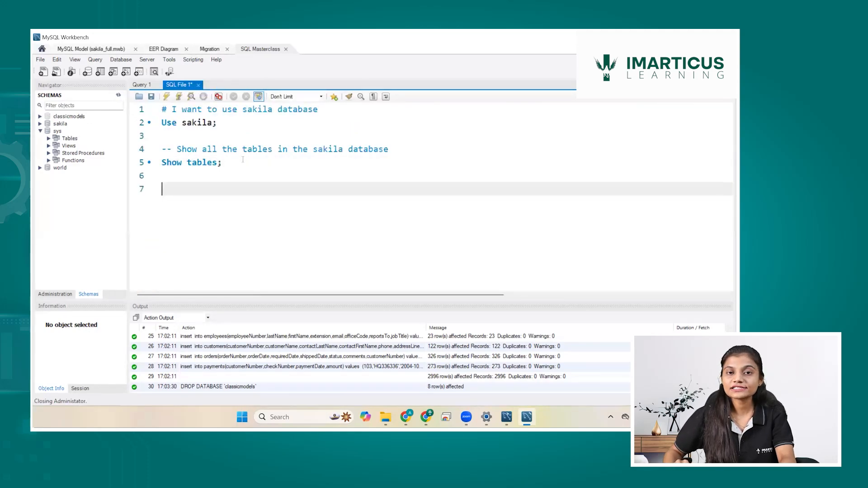
pyautogui.write('-- ')
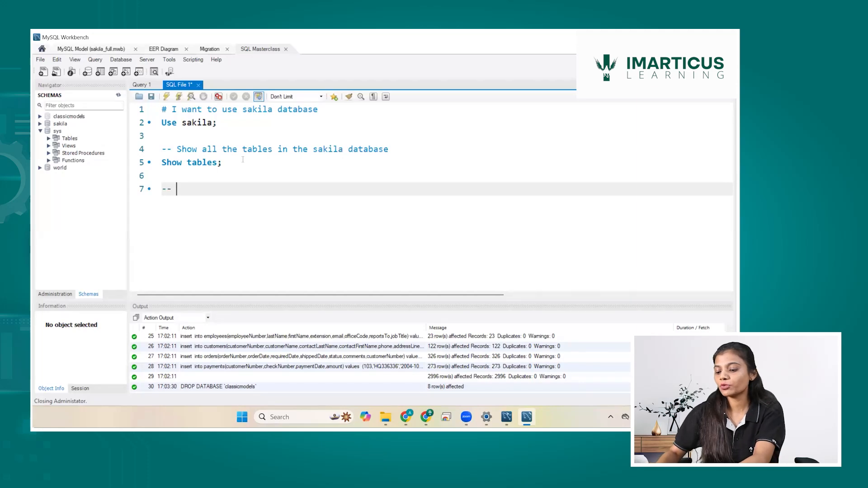
pyautogui.write('se')
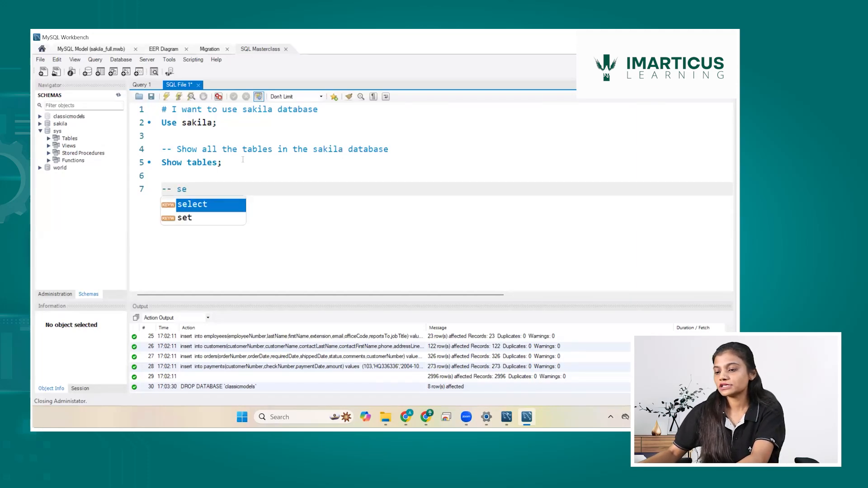
pyautogui.press('BackSpace')
pyautogui.press('BackSpace')
pyautogui.write('use')
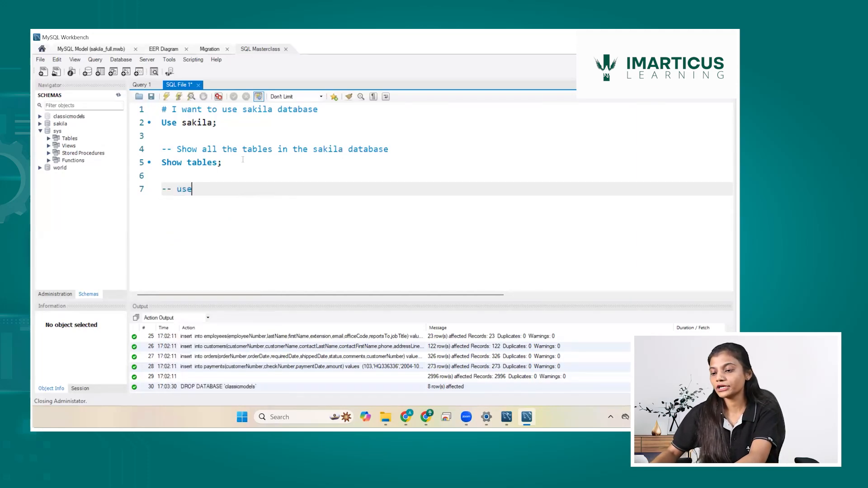
pyautogui.write(' class')
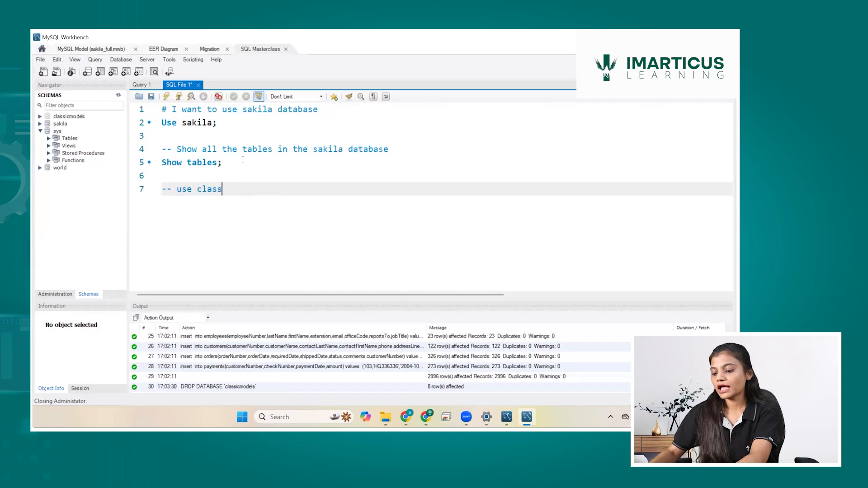
pyautogui.write('icmodels')
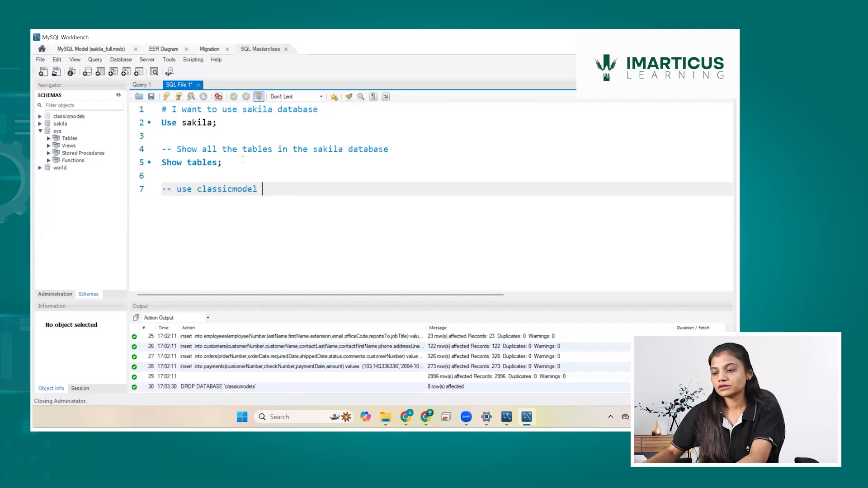
pyautogui.press('BackSpace')
pyautogui.write('s as ')
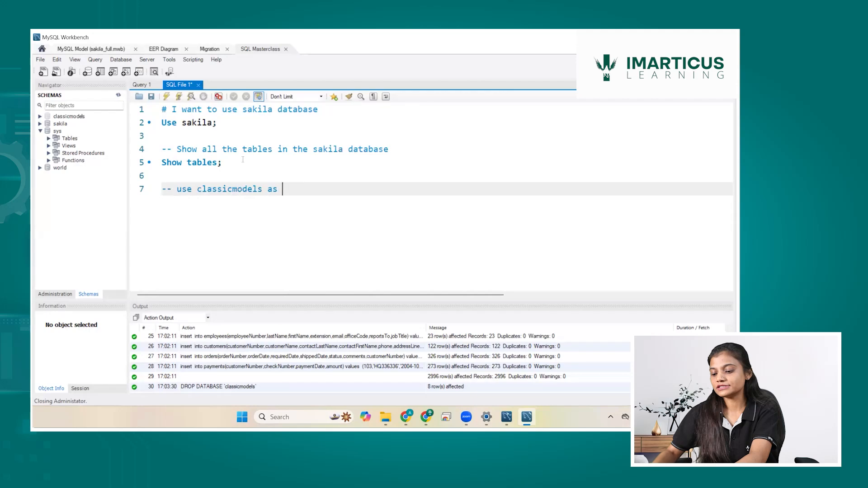
pyautogui.write('DB')
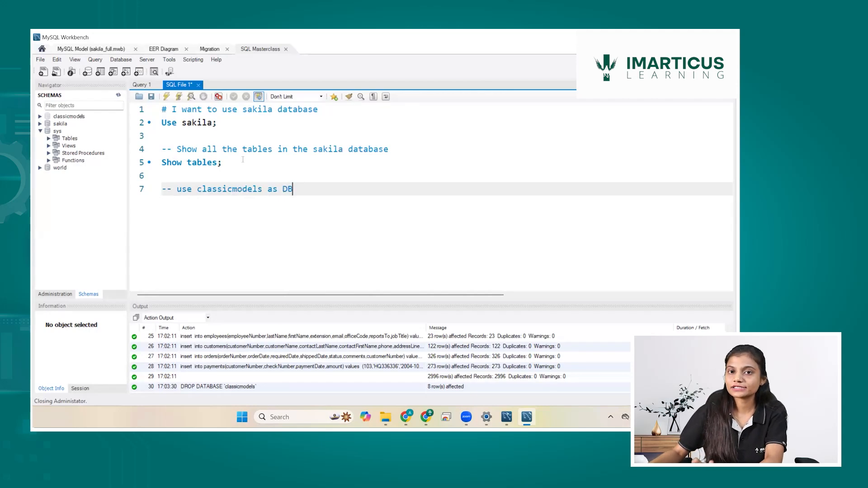
# Write the statement "Use classicmodels;" under the new comment and execute it
pyautogui.press('Return')
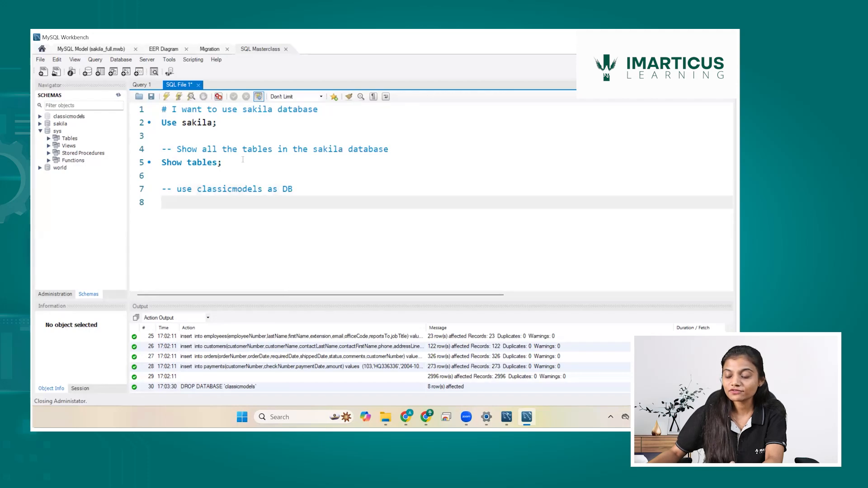
pyautogui.write('U')
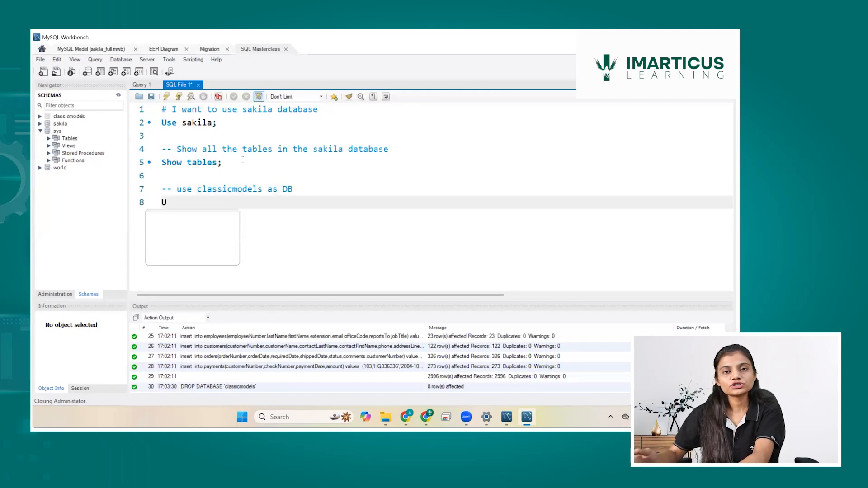
pyautogui.write('se ')
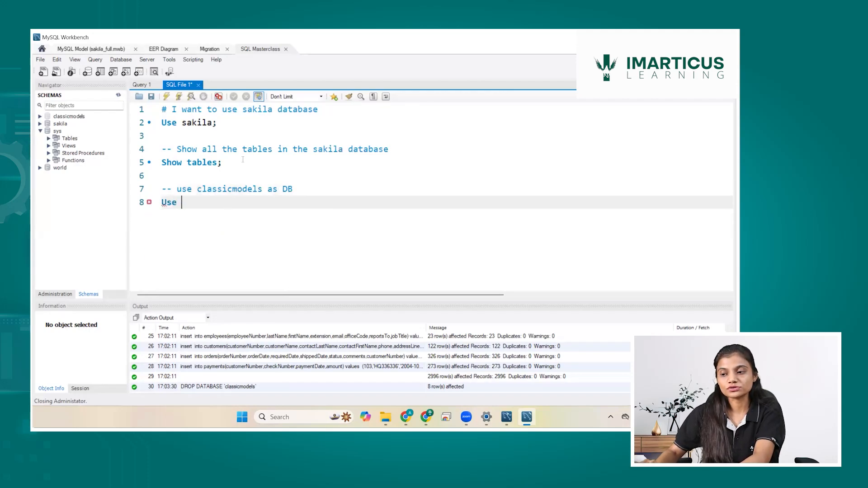
pyautogui.write('class')
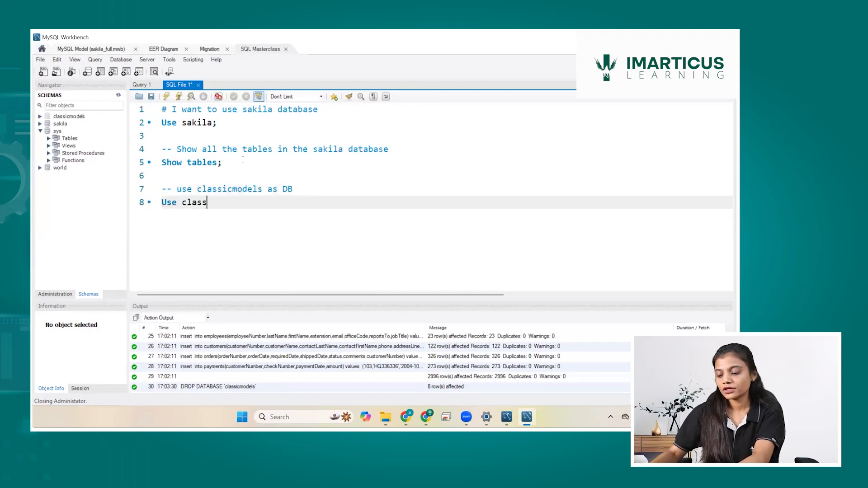
pyautogui.write('icmodels;')
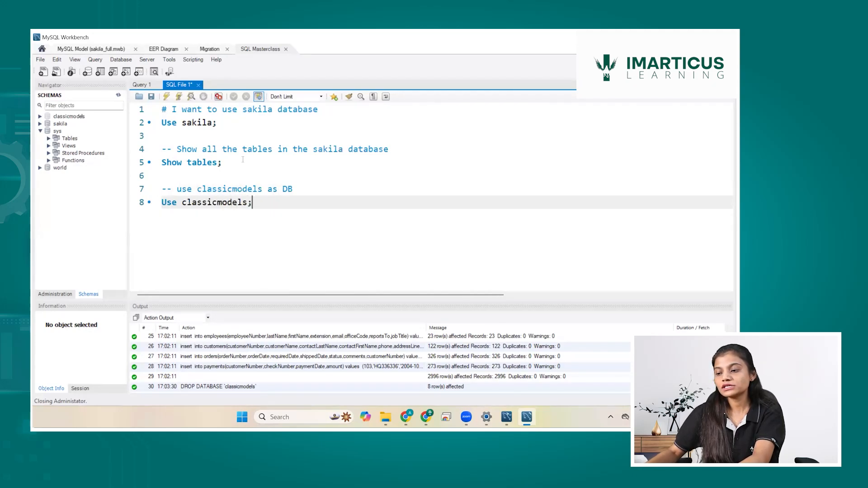
pyautogui.hotkey('ctrl', 'Return')
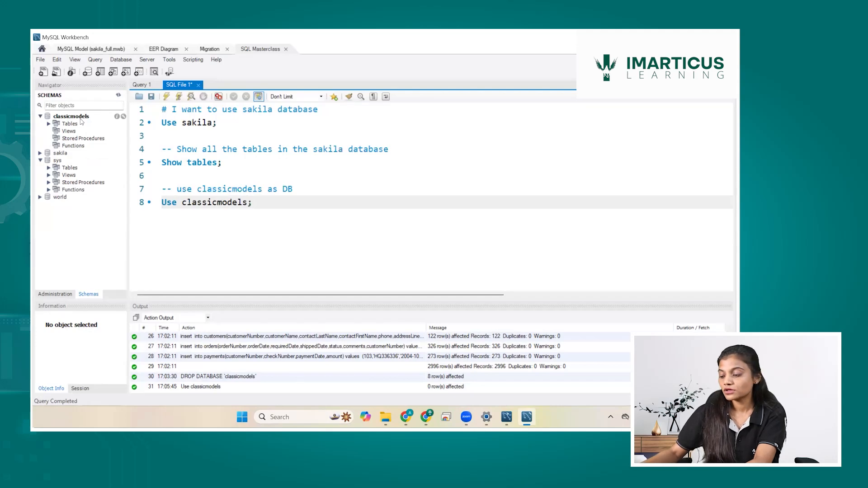
# Add "Show tables;" after a blank line below the Use classicmodels statement, execute it, and close its result grid
pyautogui.press('Return')
pyautogui.press('Return')
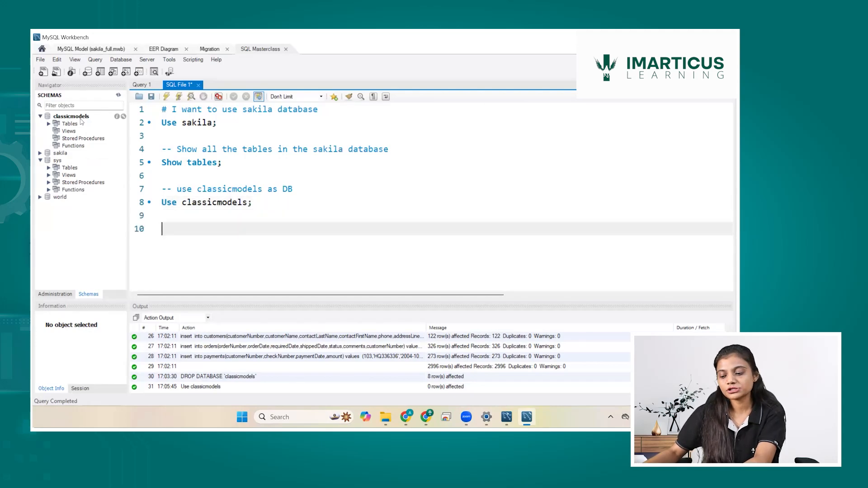
pyautogui.write('Sow')
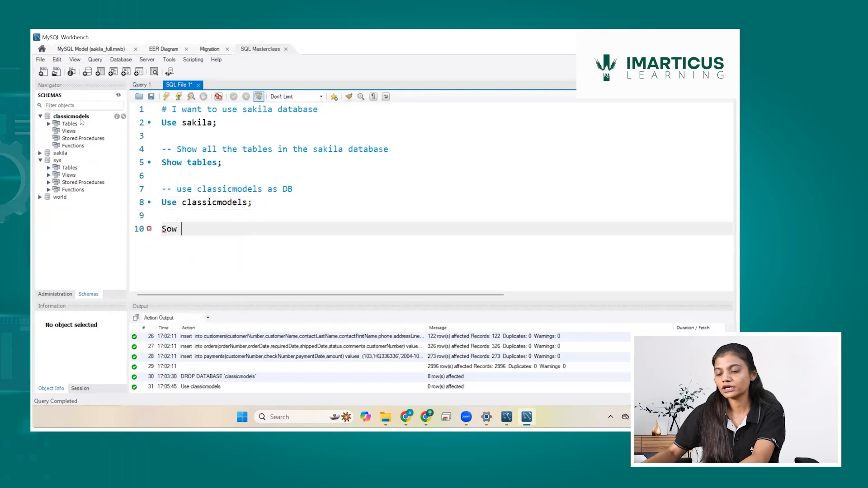
pyautogui.press('BackSpace')
pyautogui.press('BackSpace')
pyautogui.press('BackSpace')
pyautogui.write('how t')
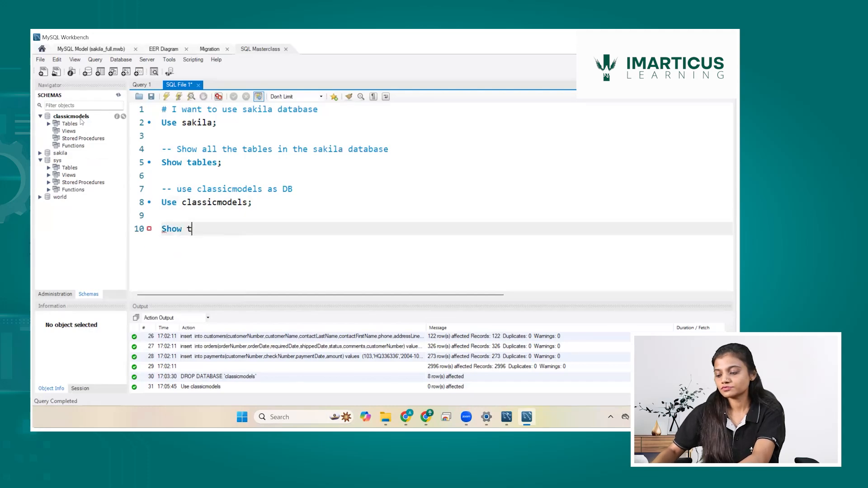
pyautogui.write('ables;')
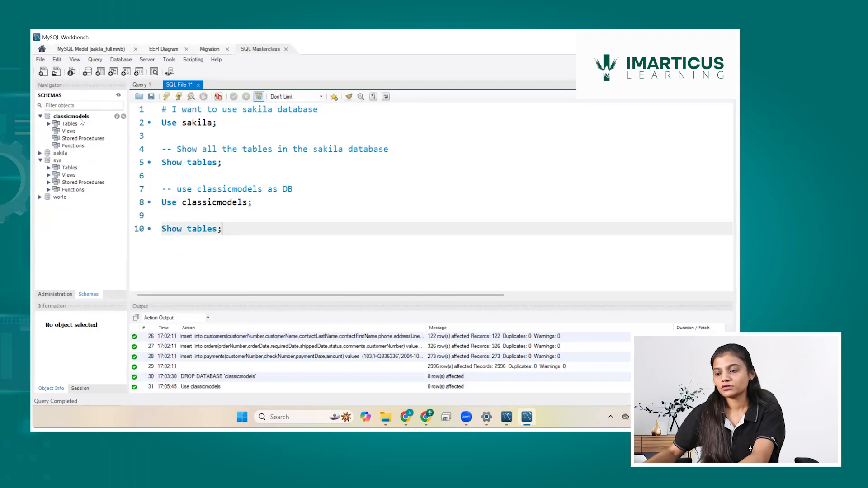
pyautogui.hotkey('ctrl', 'Return')
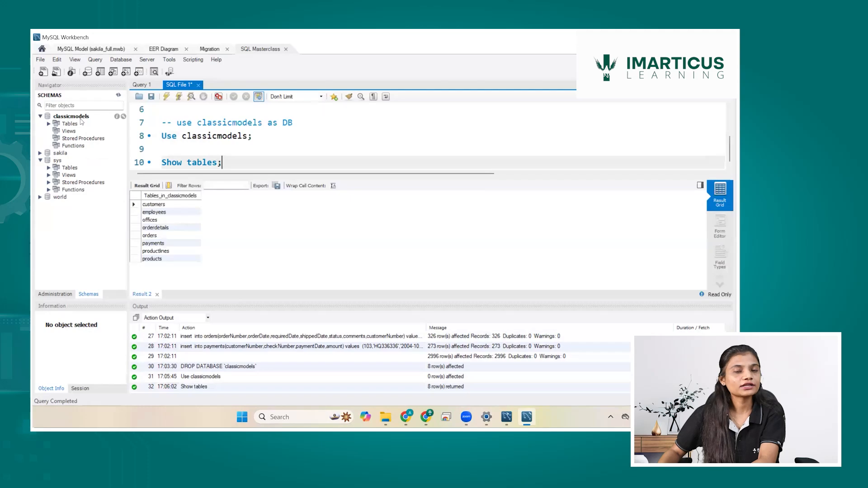
pyautogui.click(158, 295)
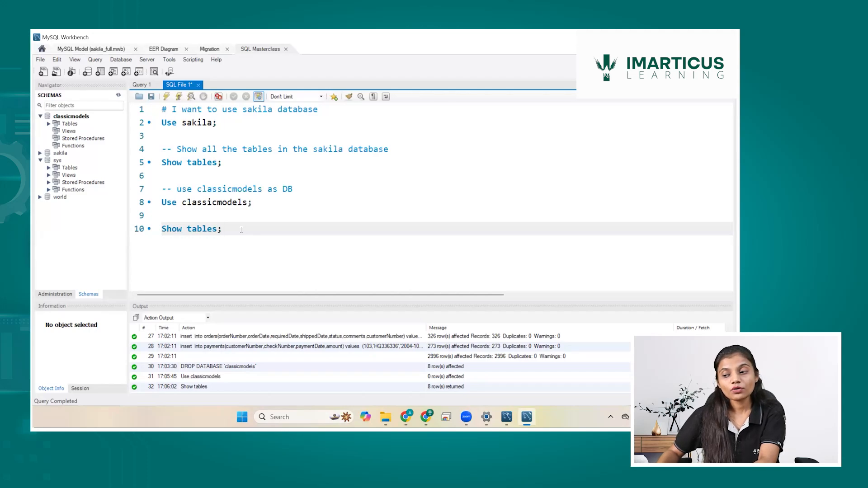
pyautogui.click(260, 204)
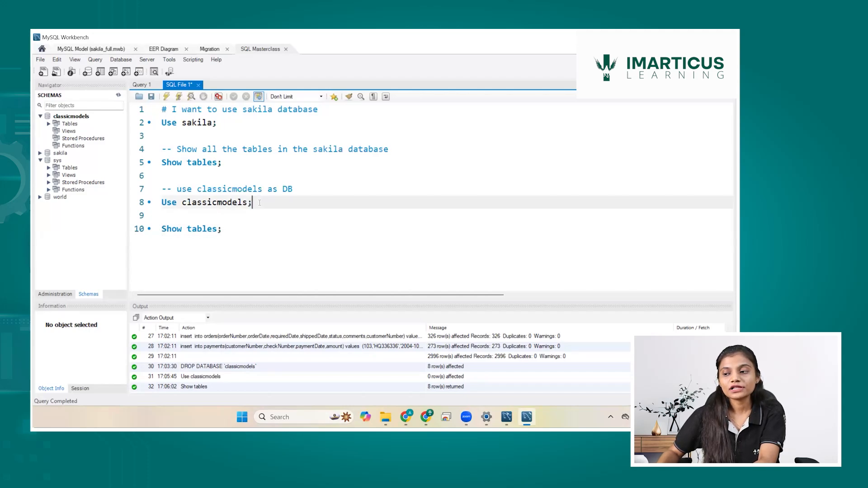
pyautogui.click(237, 231)
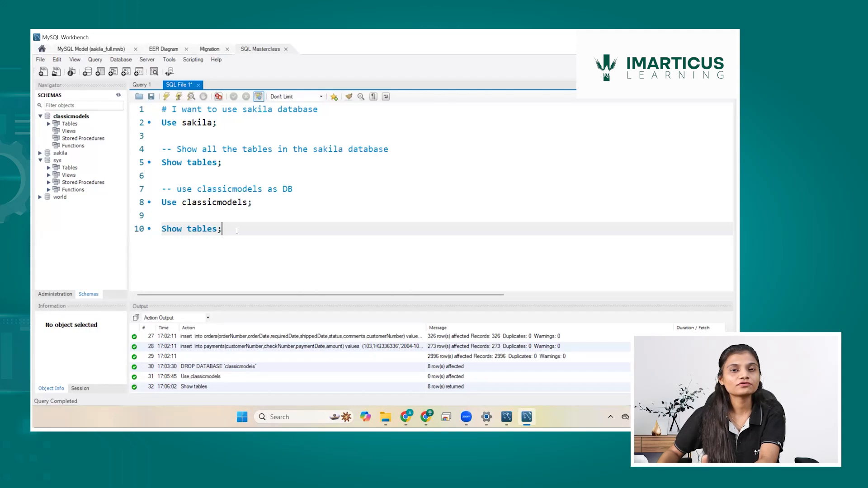